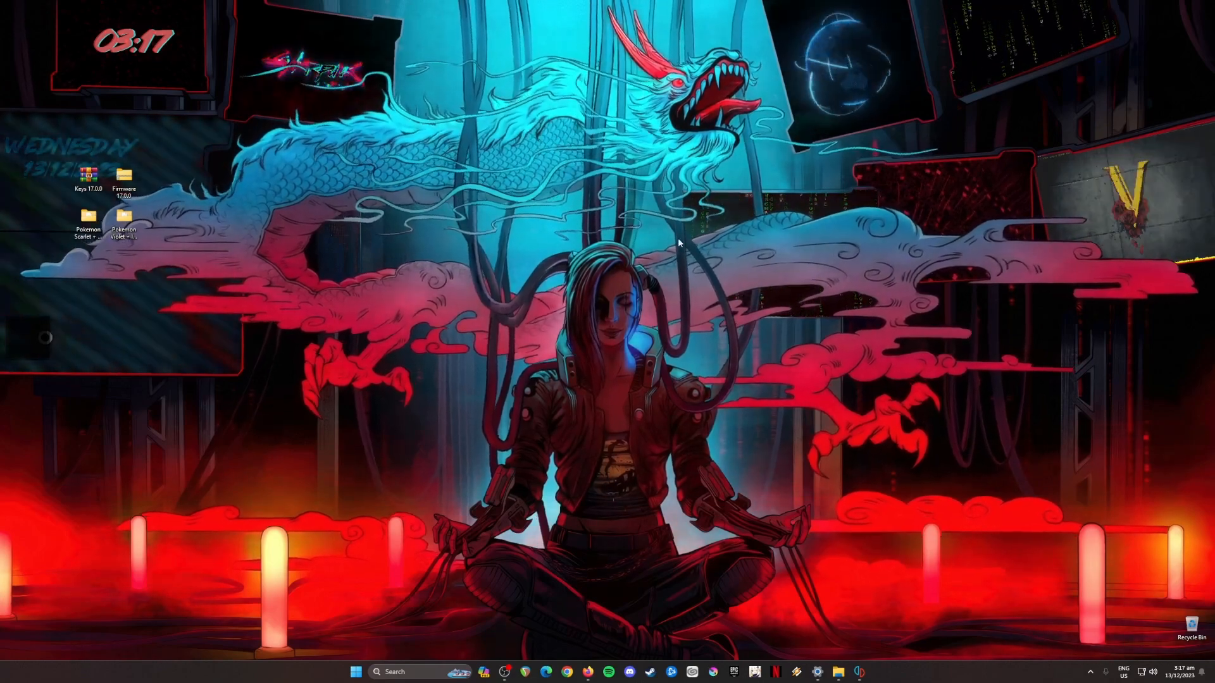
# - Open yuzu, filter the game list by "poke", and select Pokémon Violet
pyautogui.moveTo(66, 146); pyautogui.dragTo(171, 283)
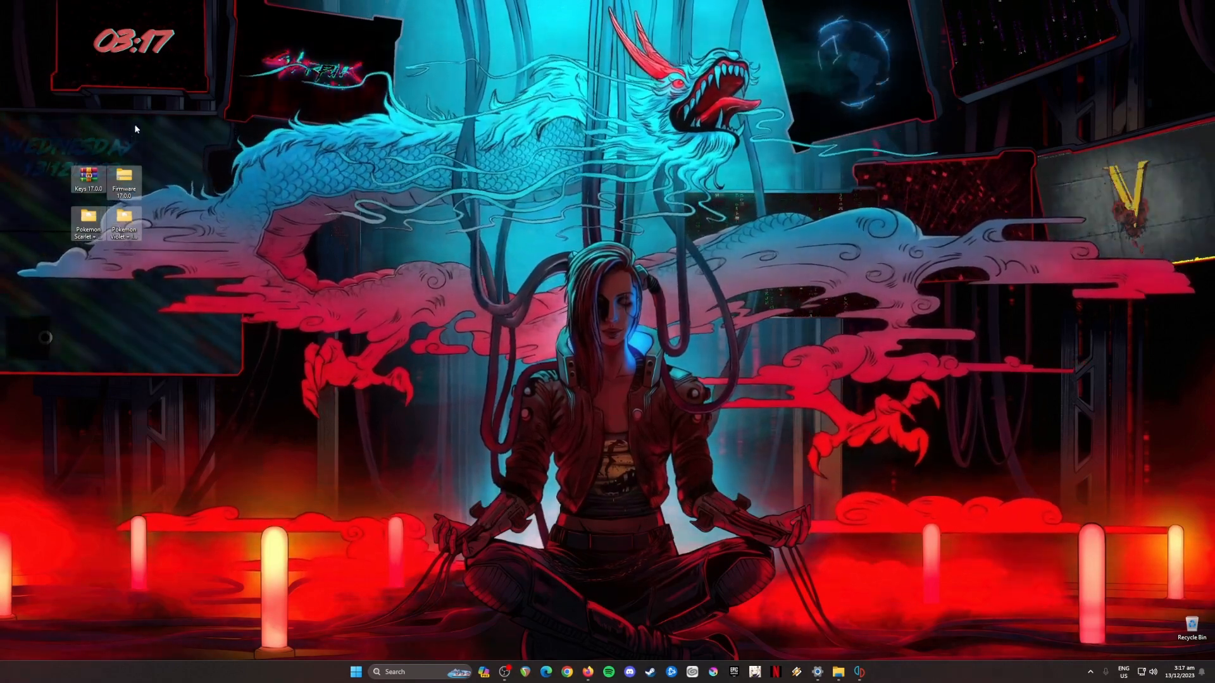
pyautogui.click(860, 675)
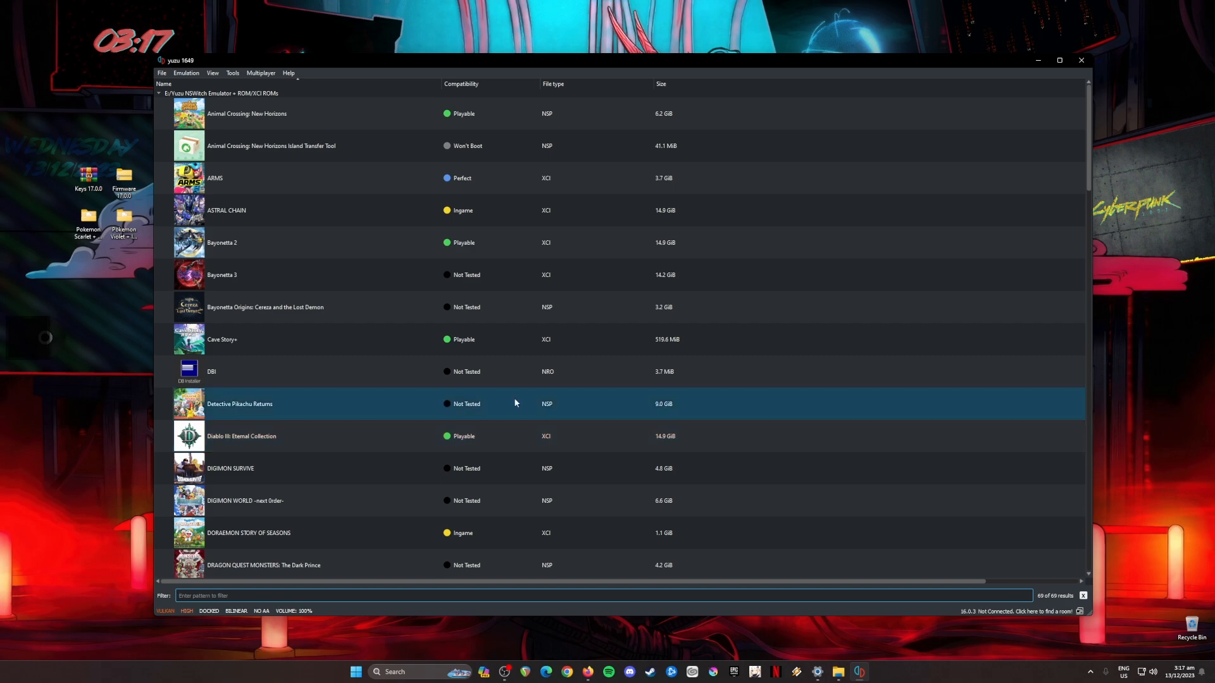
pyautogui.moveTo(46, 153); pyautogui.dragTo(131, 232)
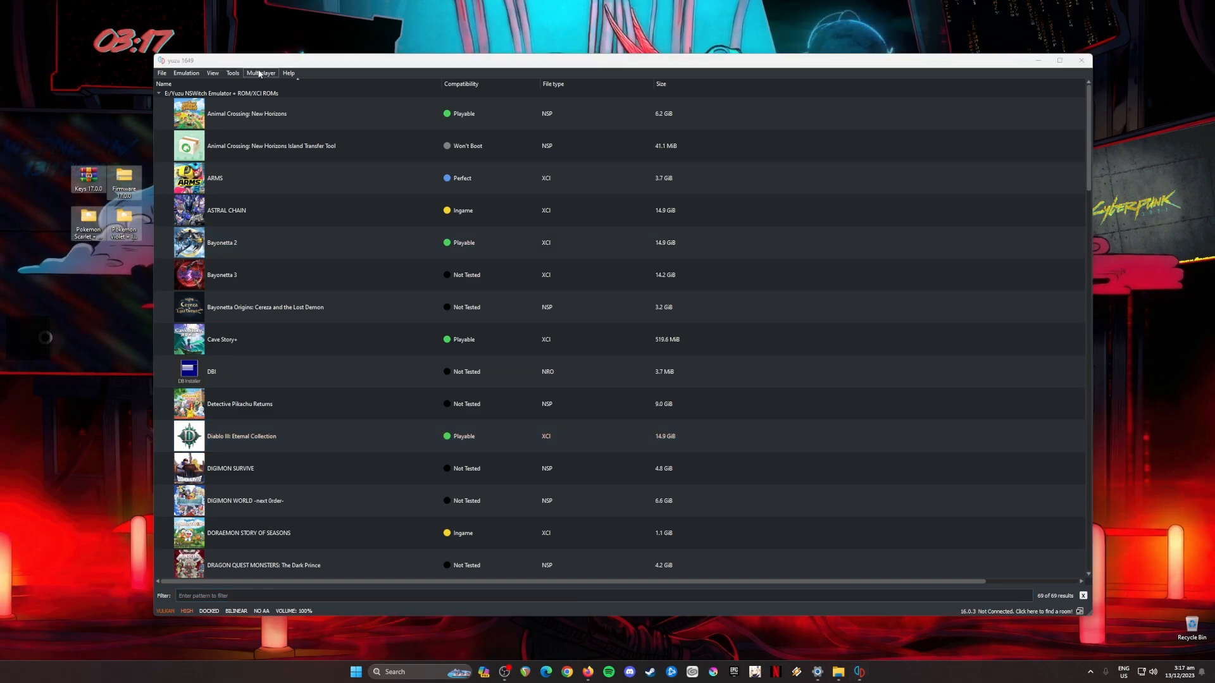
pyautogui.click(428, 332)
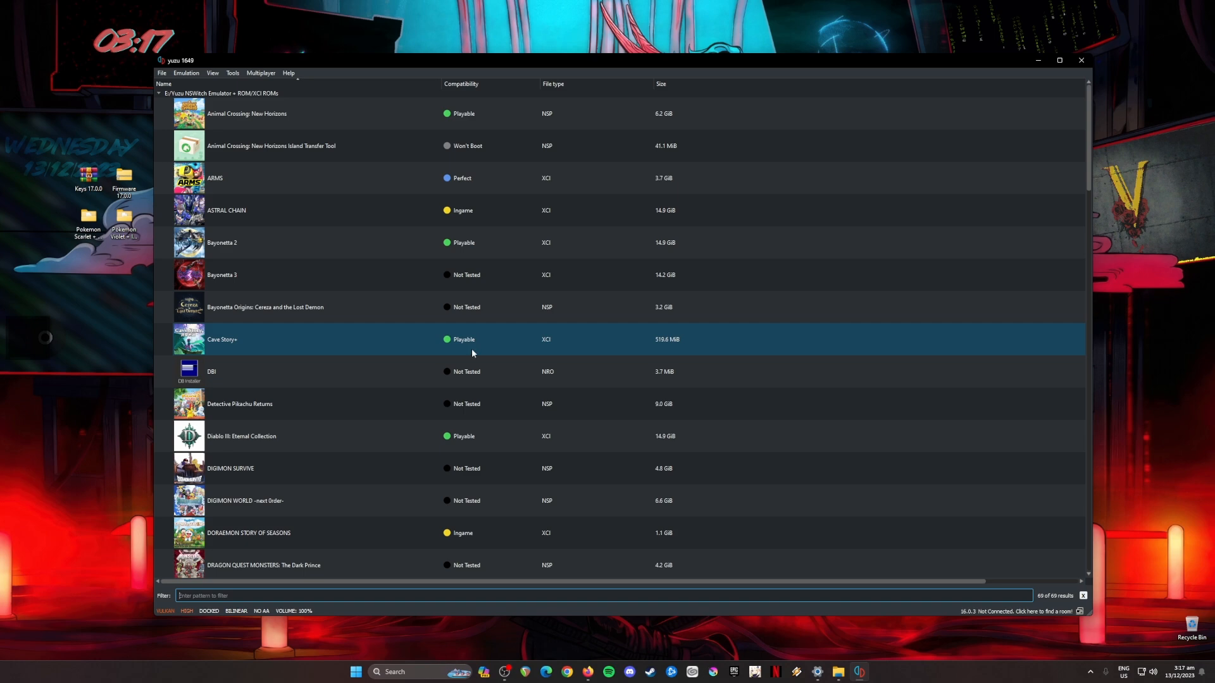
pyautogui.write('poke o')
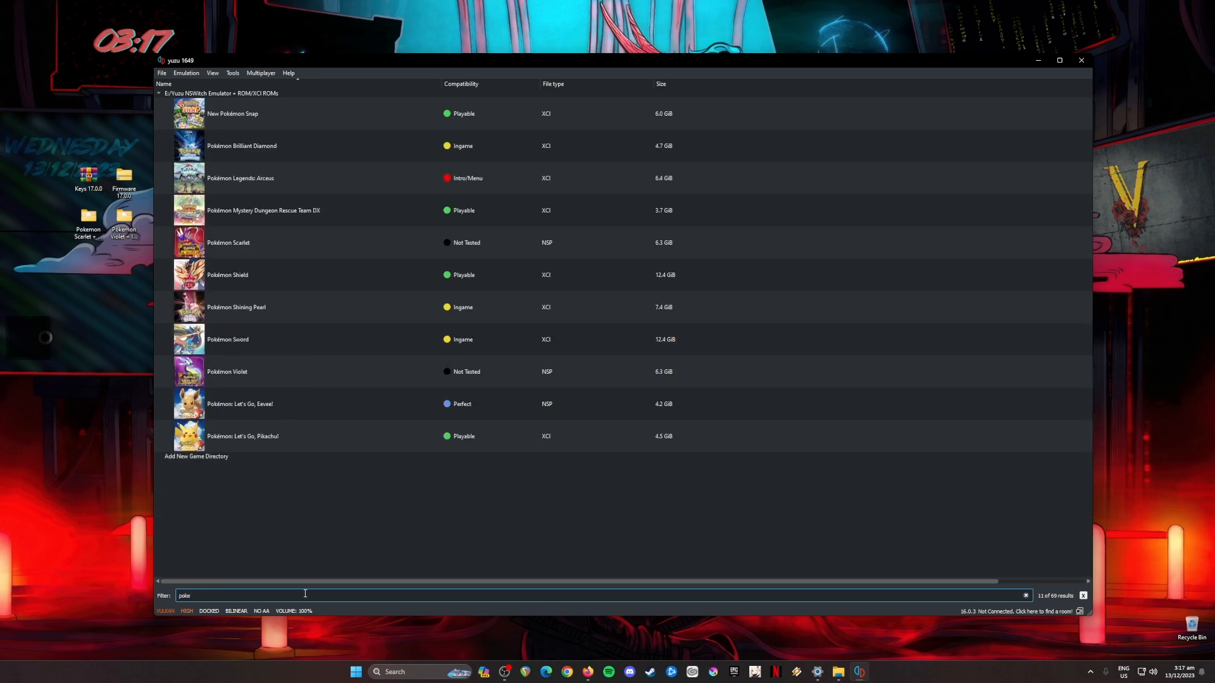
pyautogui.click(352, 252)
pyautogui.click(329, 378)
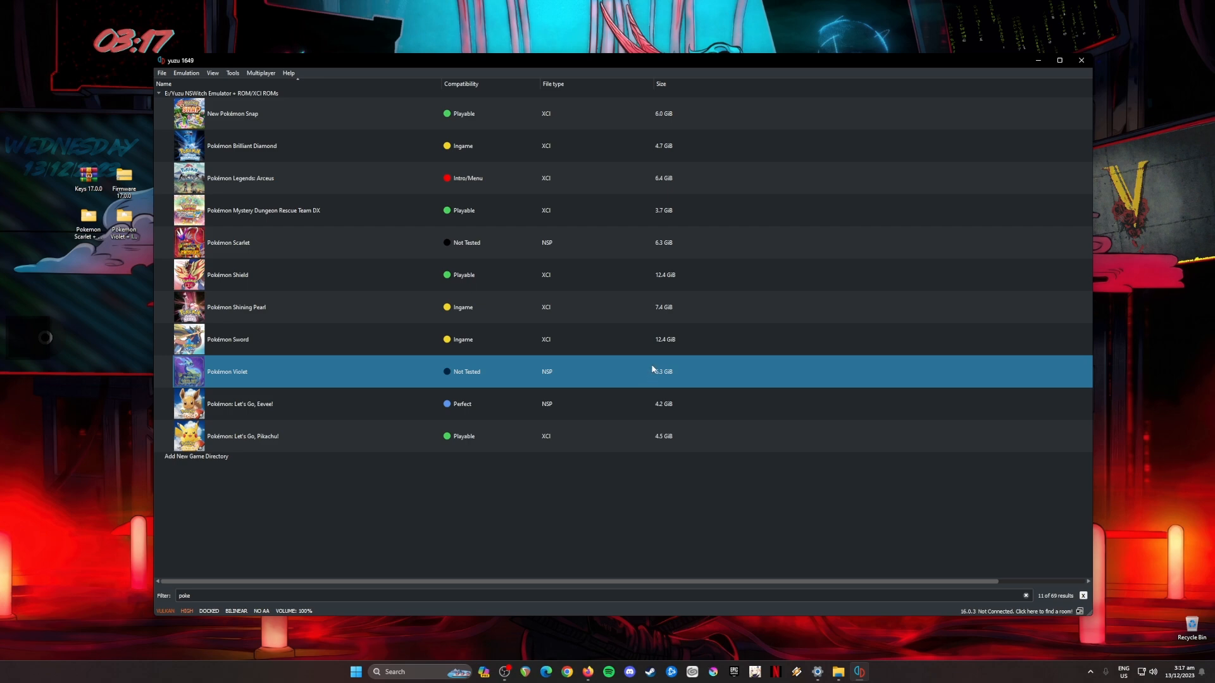
# - Examine the base game, DLC and update NSP files in the Pokemon Scarlet and Pokemon Violet + Indigo Disk DLC folders
pyautogui.doubleClick(79, 223)
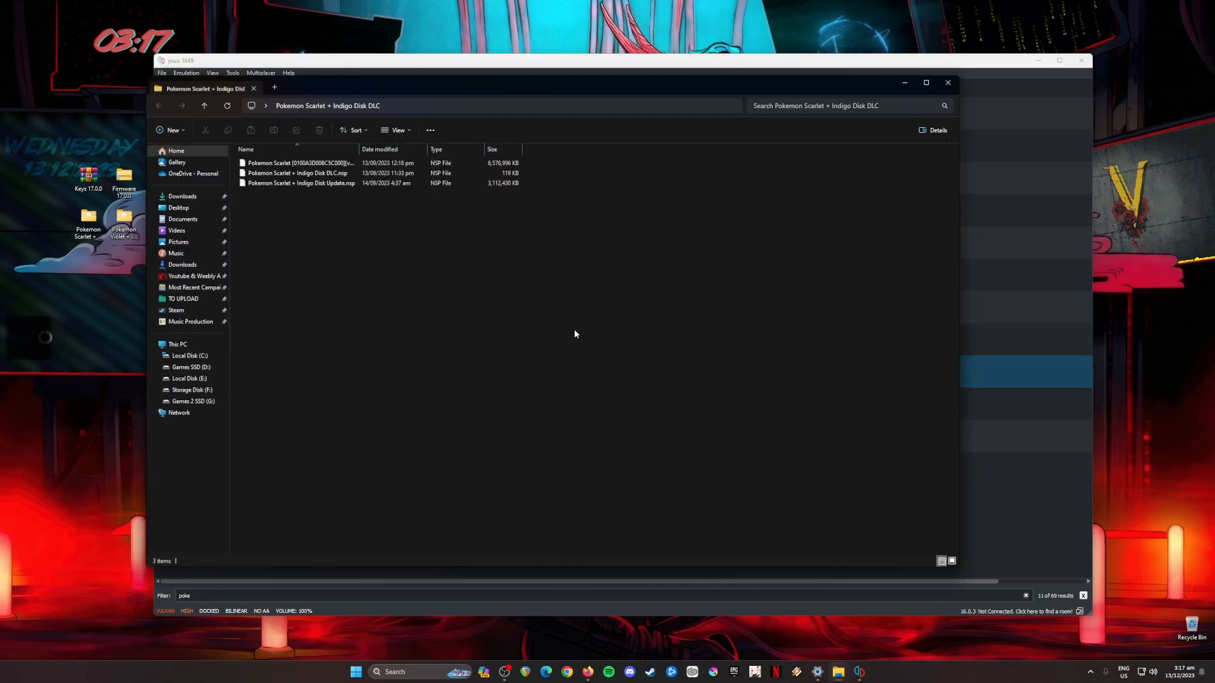
pyautogui.moveTo(404, 151); pyautogui.dragTo(521, 150)
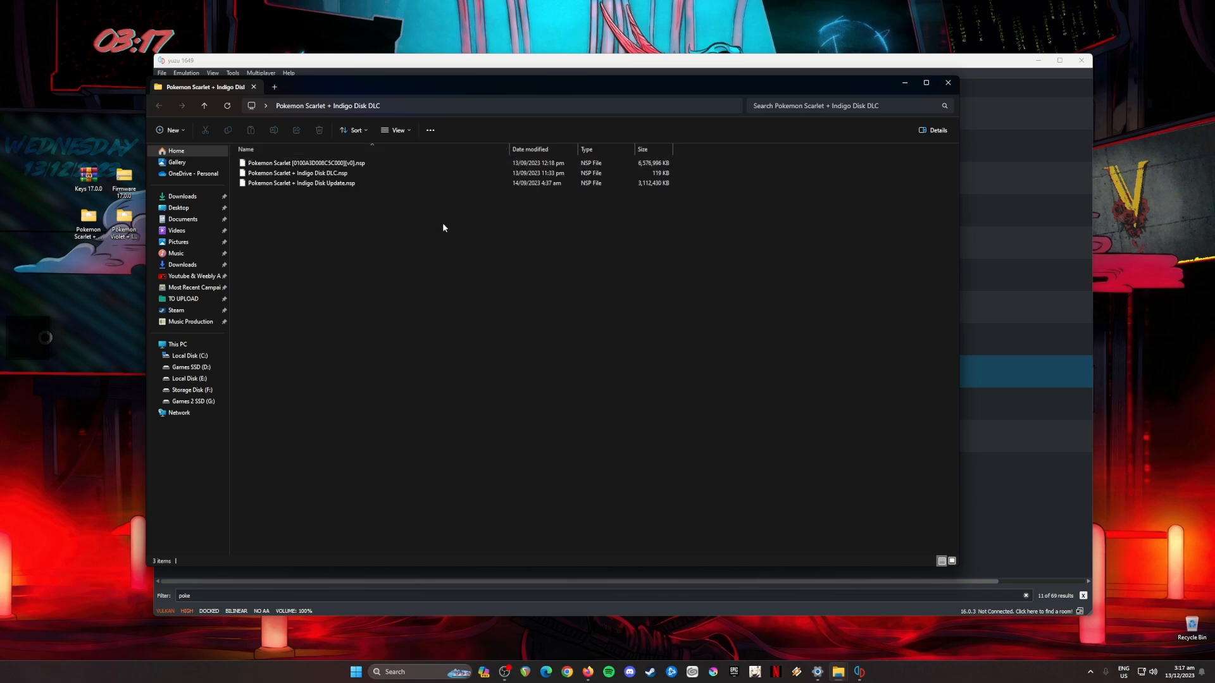
pyautogui.click(317, 163)
pyautogui.click(316, 175)
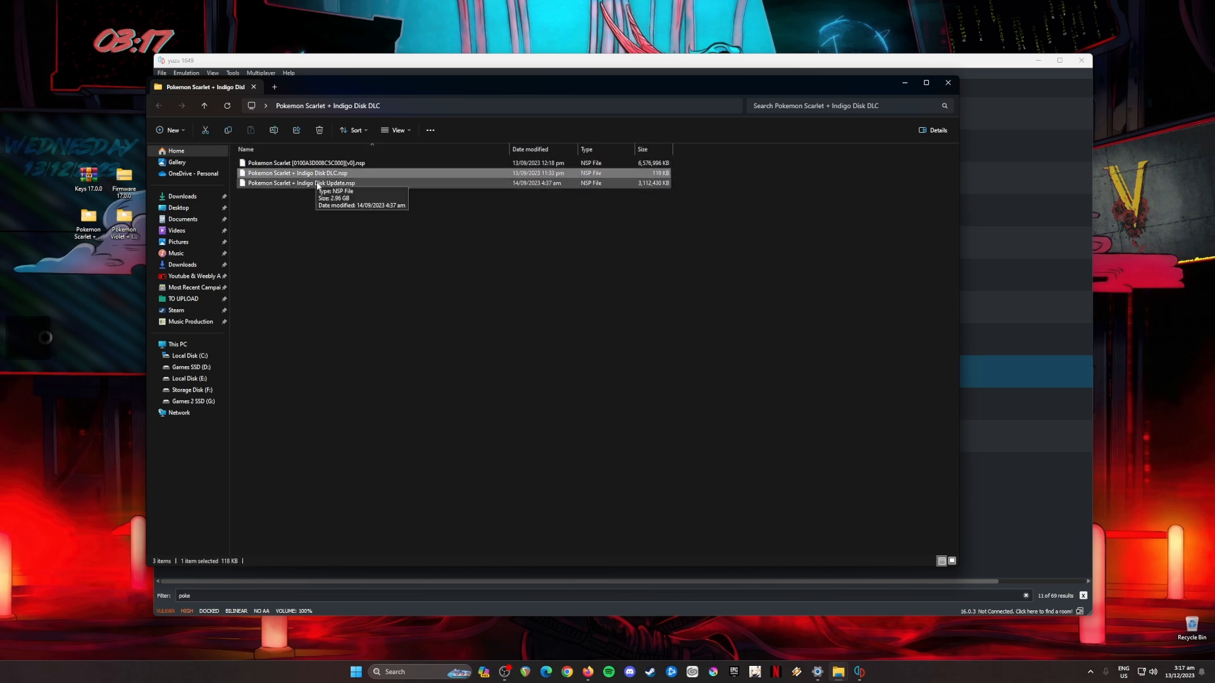
pyautogui.click(318, 183)
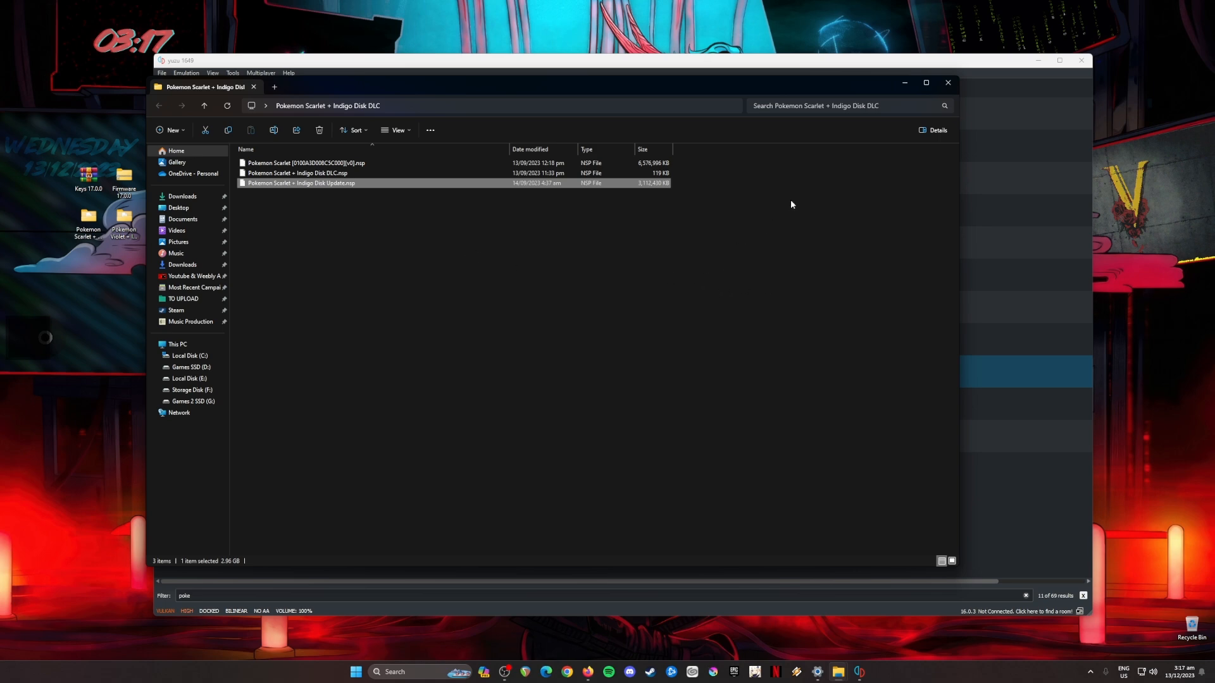
pyautogui.click(948, 83)
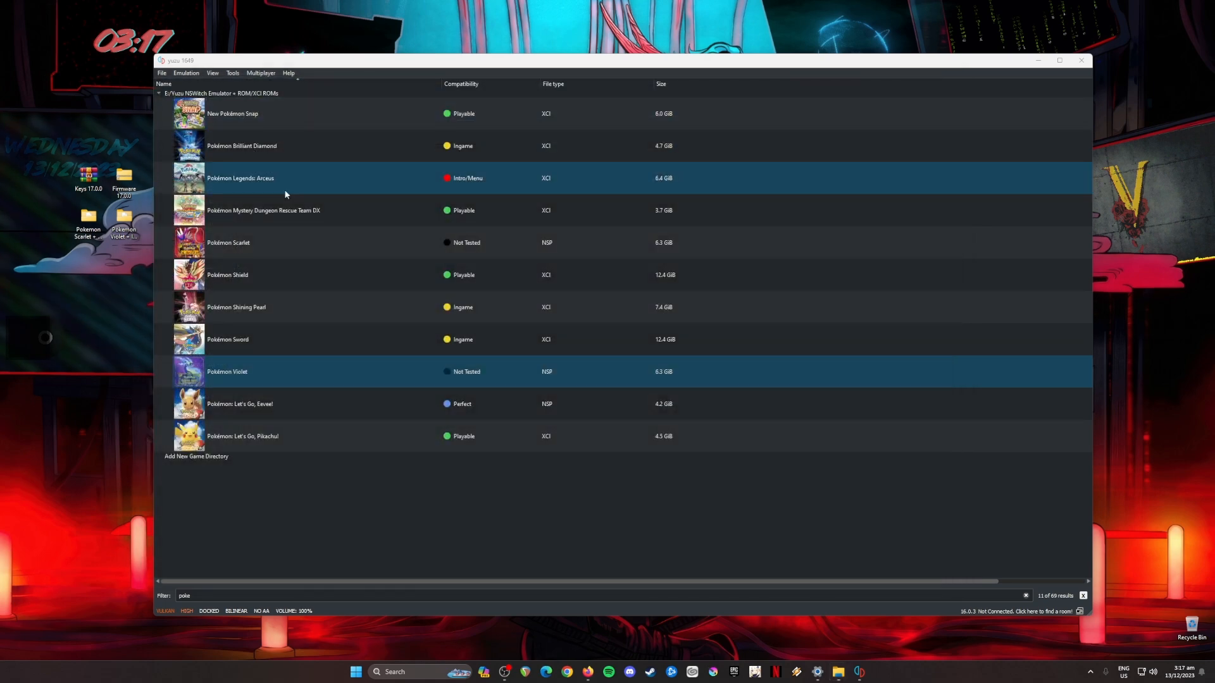
pyautogui.doubleClick(116, 231)
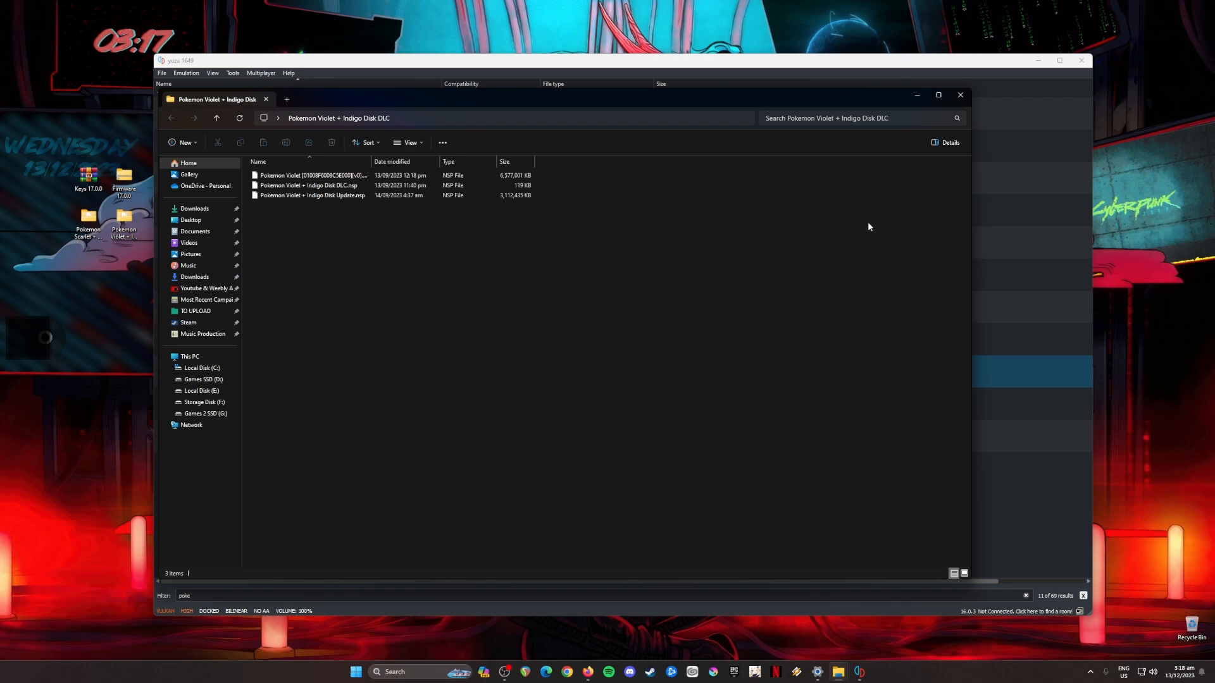
pyautogui.click(960, 95)
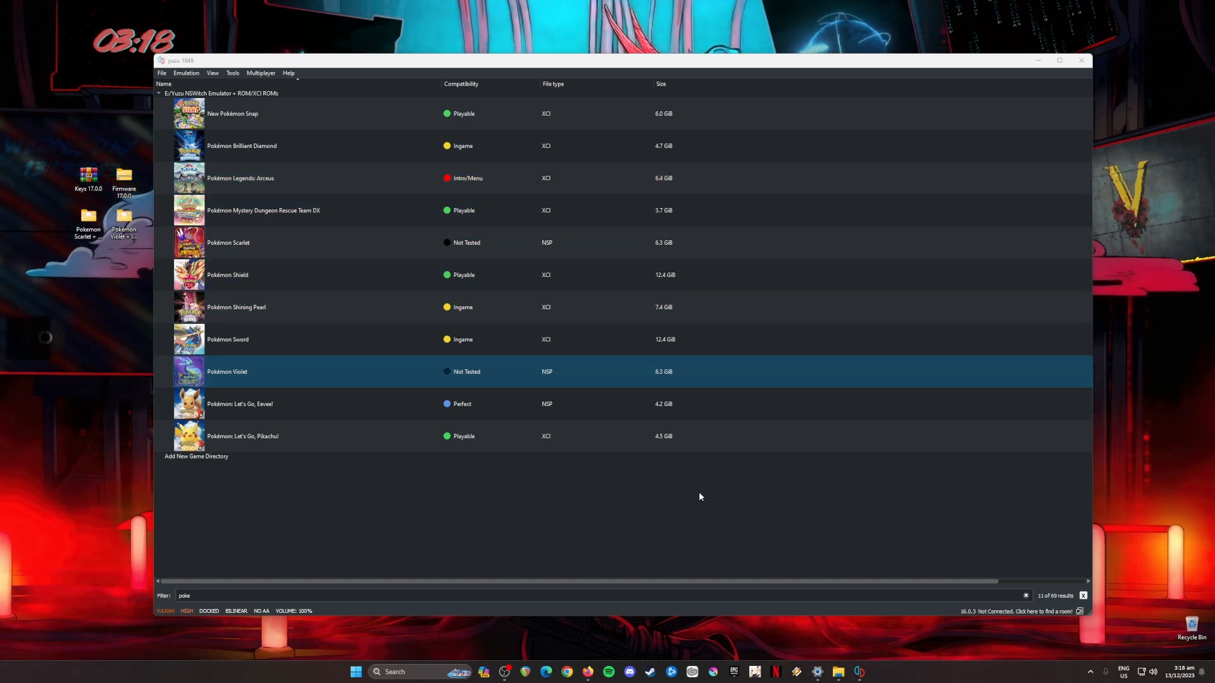
# - Switch to Firefox, search Google for "yuzu emulator", and open the yuzu - Nintendo Switch Emulator result
pyautogui.click(588, 671)
pyautogui.click(485, 230)
pyautogui.write('yuzu emulator')
pyautogui.press('Return')
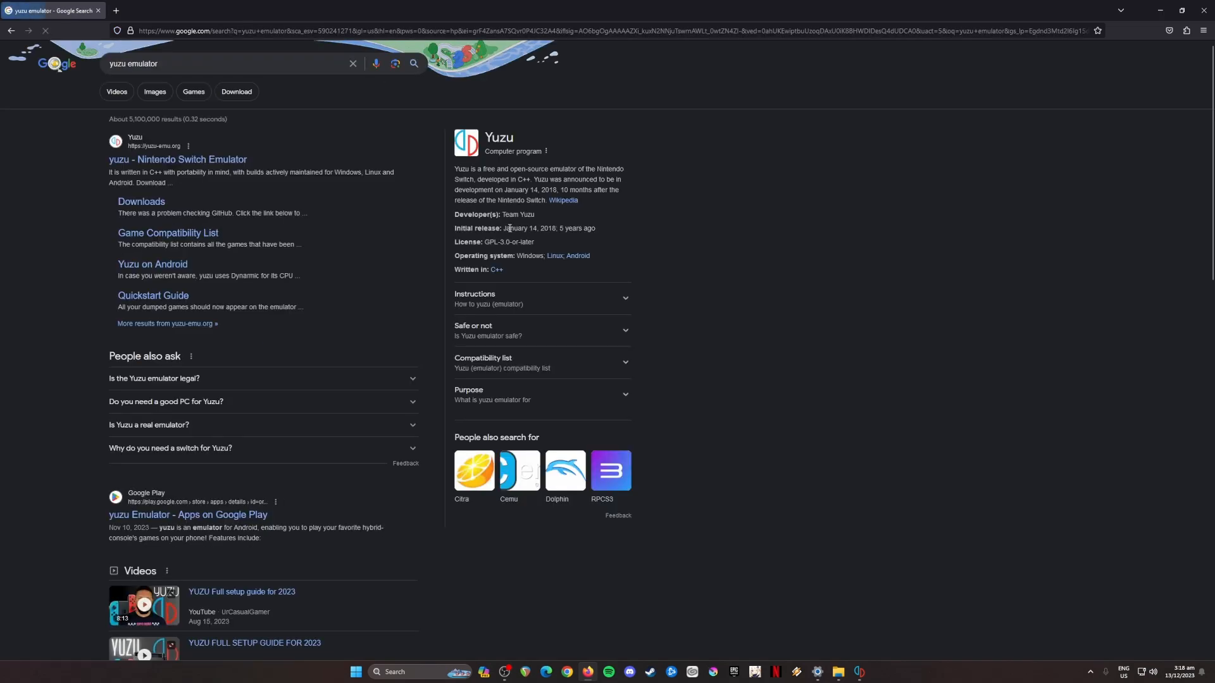
pyautogui.click(228, 160)
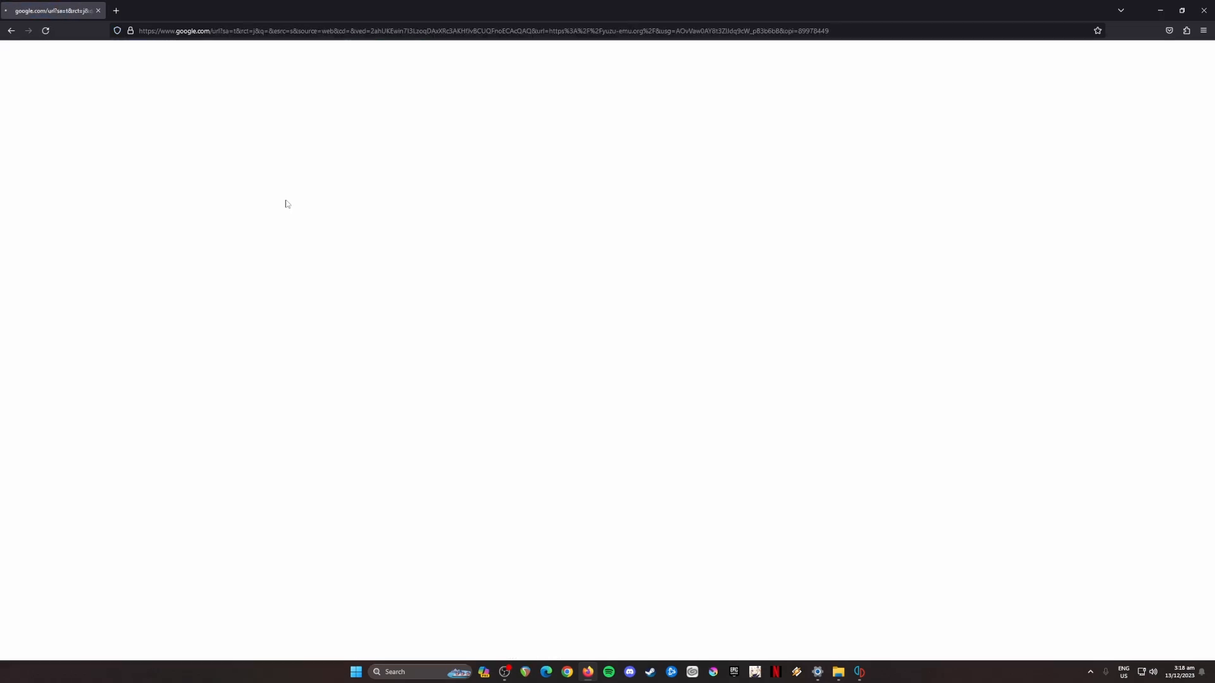
# - Check the Windows and Android download options on the yuzu website, and return to the emulator
pyautogui.click(325, 214)
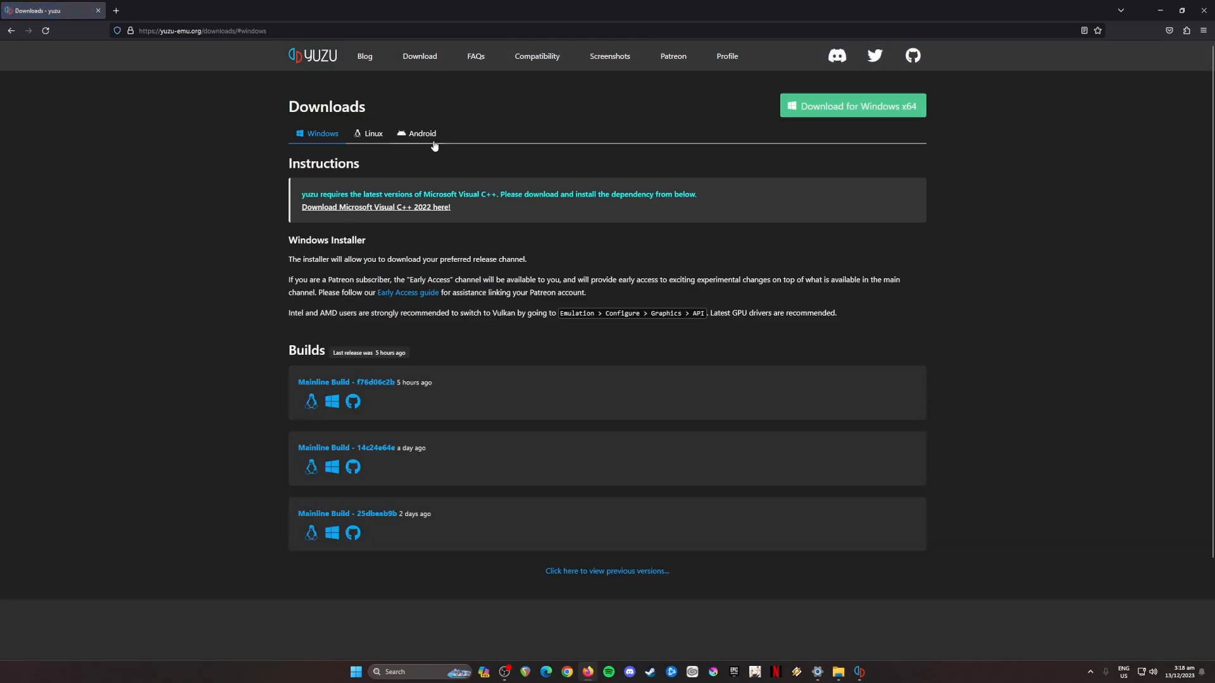
pyautogui.click(414, 135)
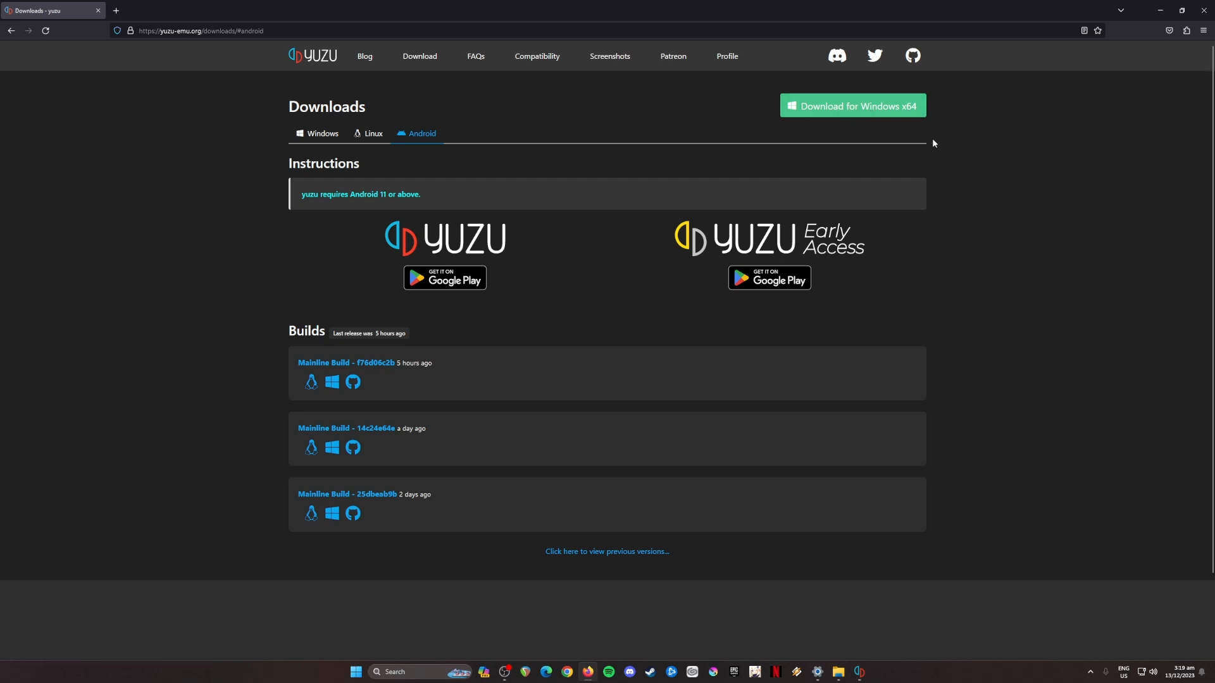
pyautogui.click(1160, 11)
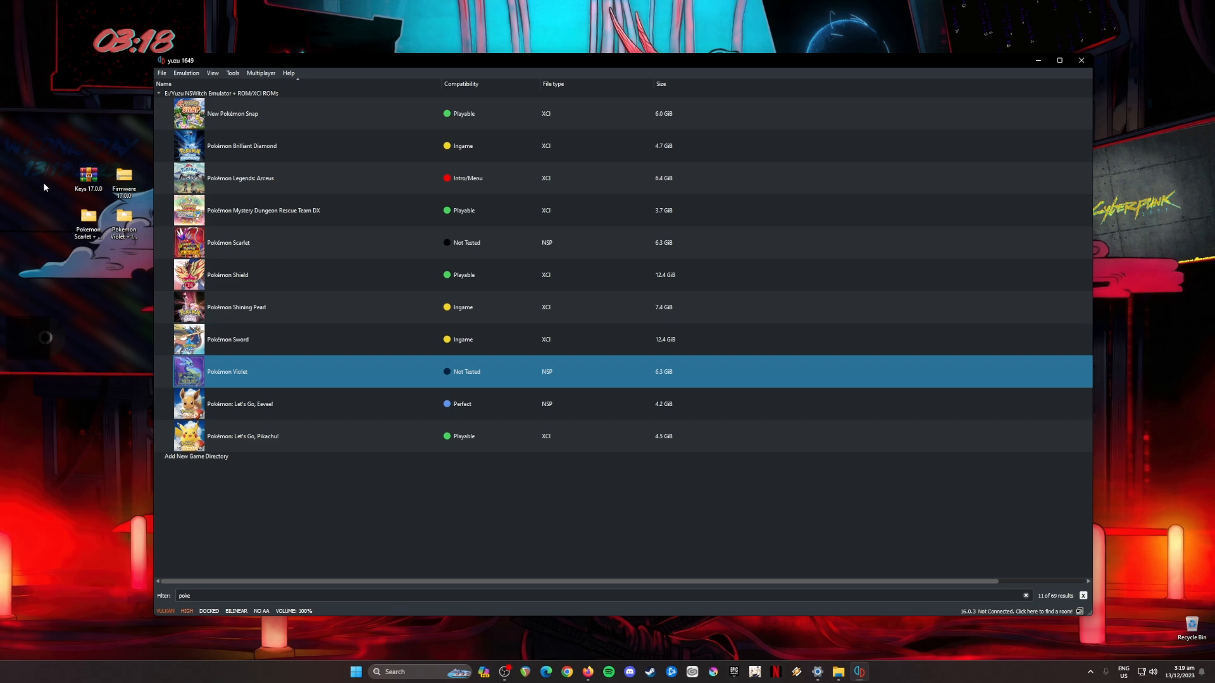
pyautogui.moveTo(48, 136); pyautogui.dragTo(136, 271)
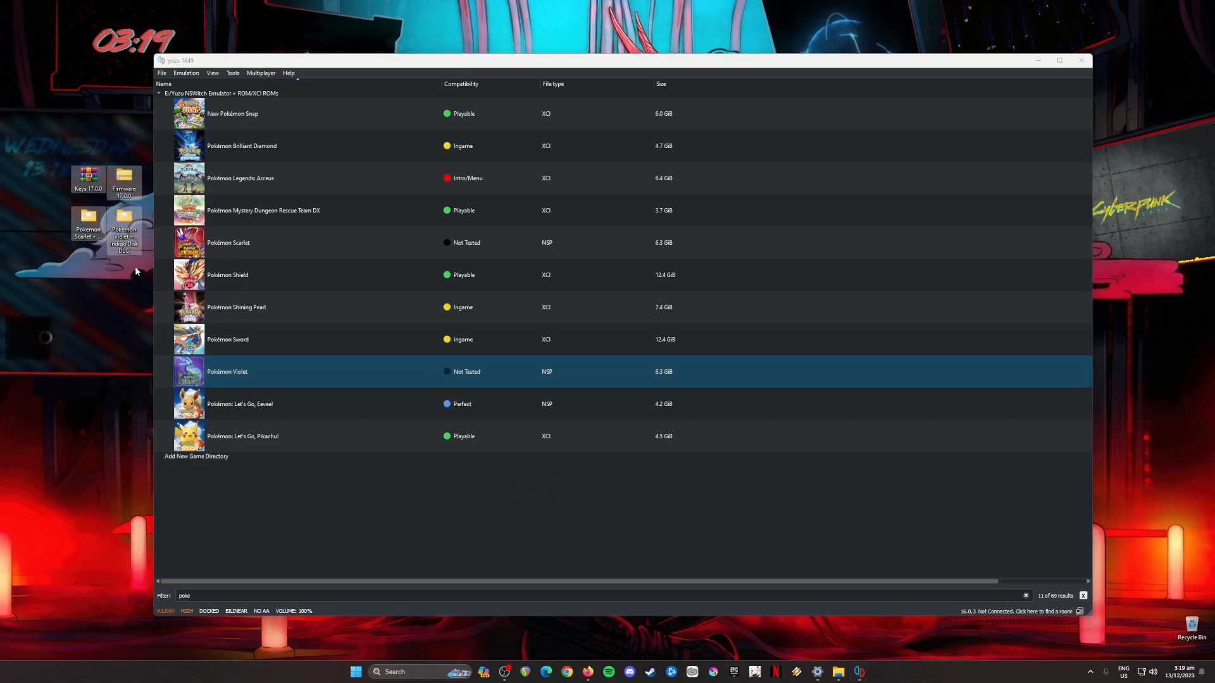
pyautogui.click(247, 64)
pyautogui.moveTo(47, 153); pyautogui.dragTo(147, 273)
pyautogui.click(85, 298)
pyautogui.moveTo(68, 155); pyautogui.dragTo(100, 198)
pyautogui.moveTo(138, 153); pyautogui.dragTo(121, 198)
pyautogui.moveTo(52, 143); pyautogui.dragTo(140, 197)
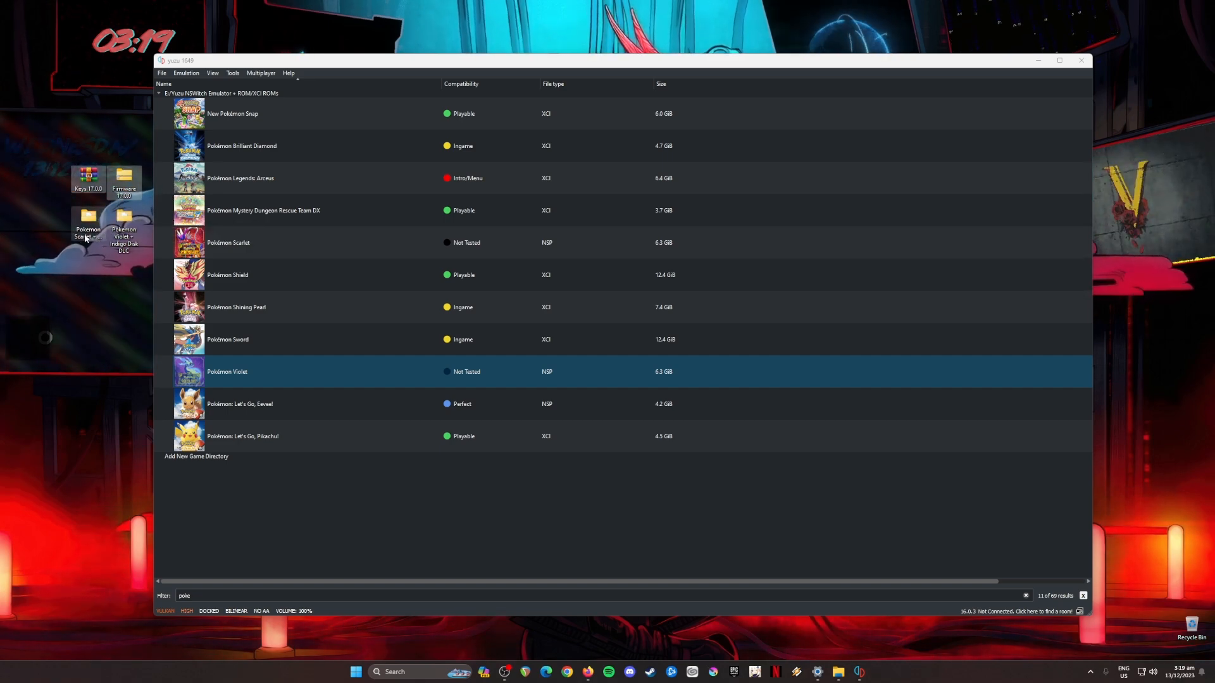
pyautogui.click(76, 306)
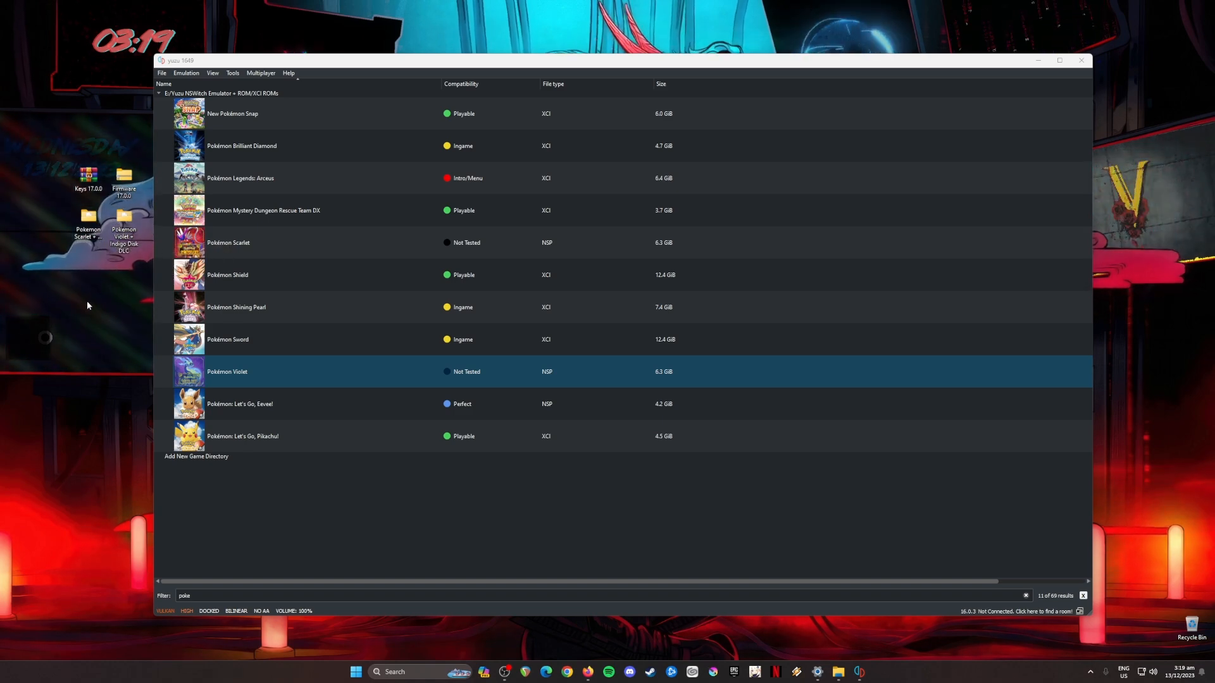
# - Review the contents of the Pokemon Scarlet + Indigo Disk DLC folder once more and close it
pyautogui.doubleClick(88, 218)
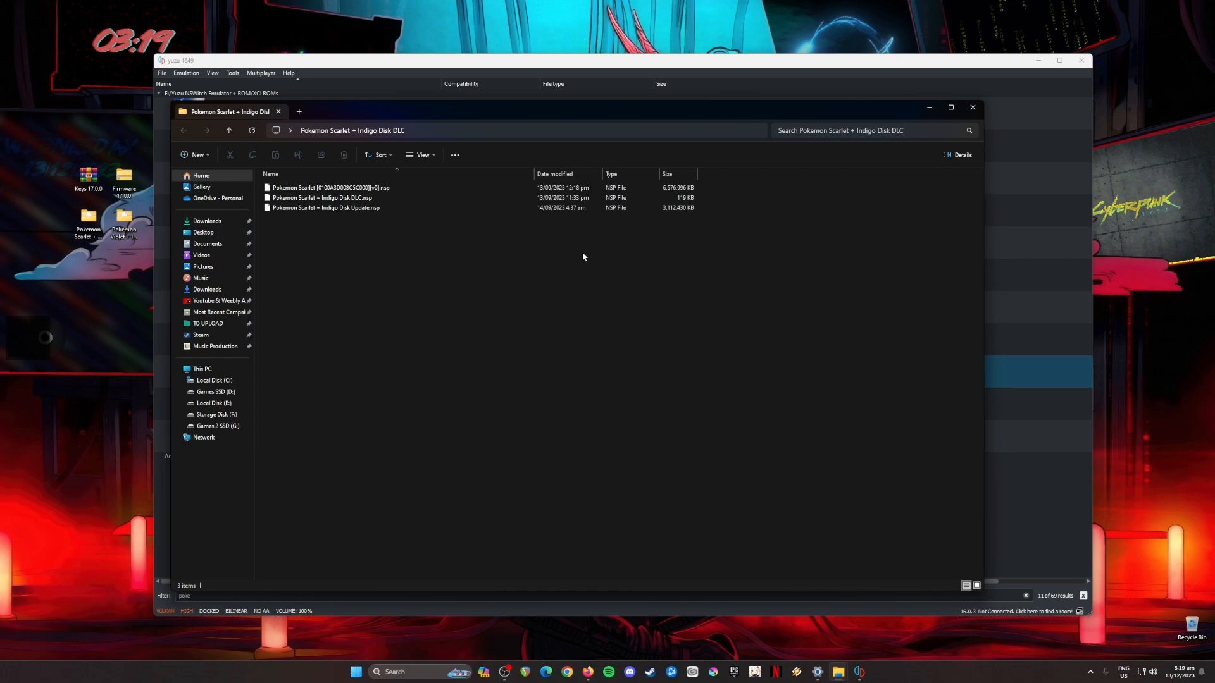
pyautogui.click(973, 107)
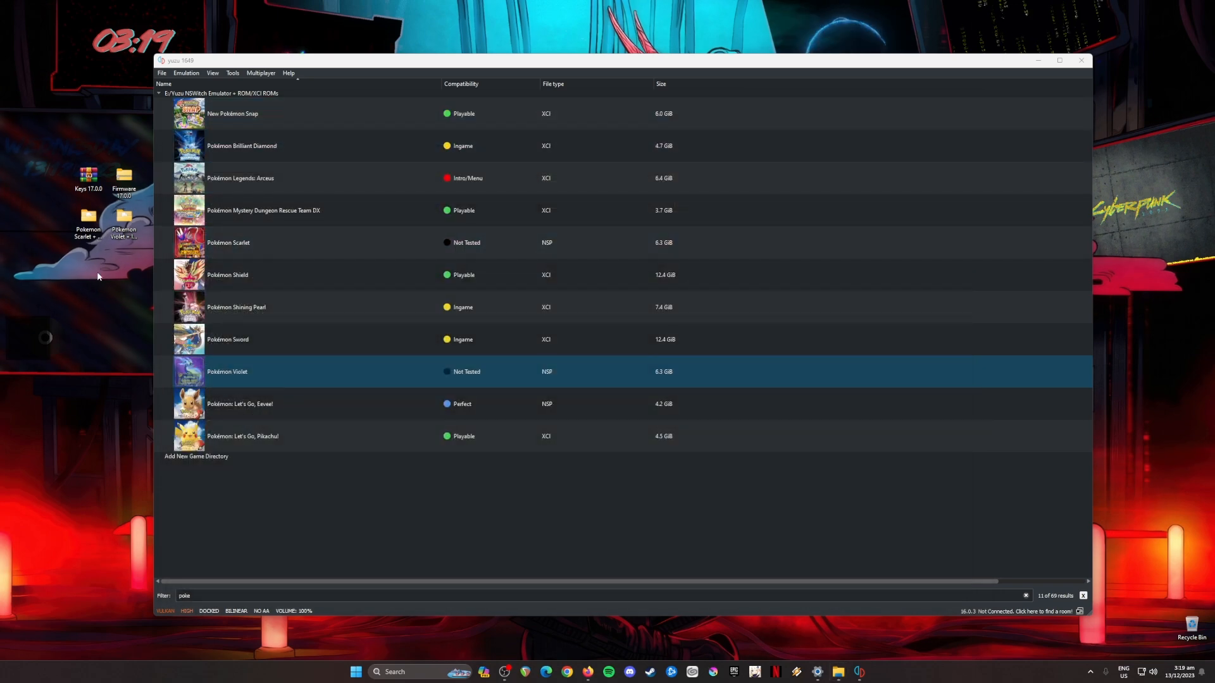
pyautogui.moveTo(51, 151); pyautogui.dragTo(135, 260)
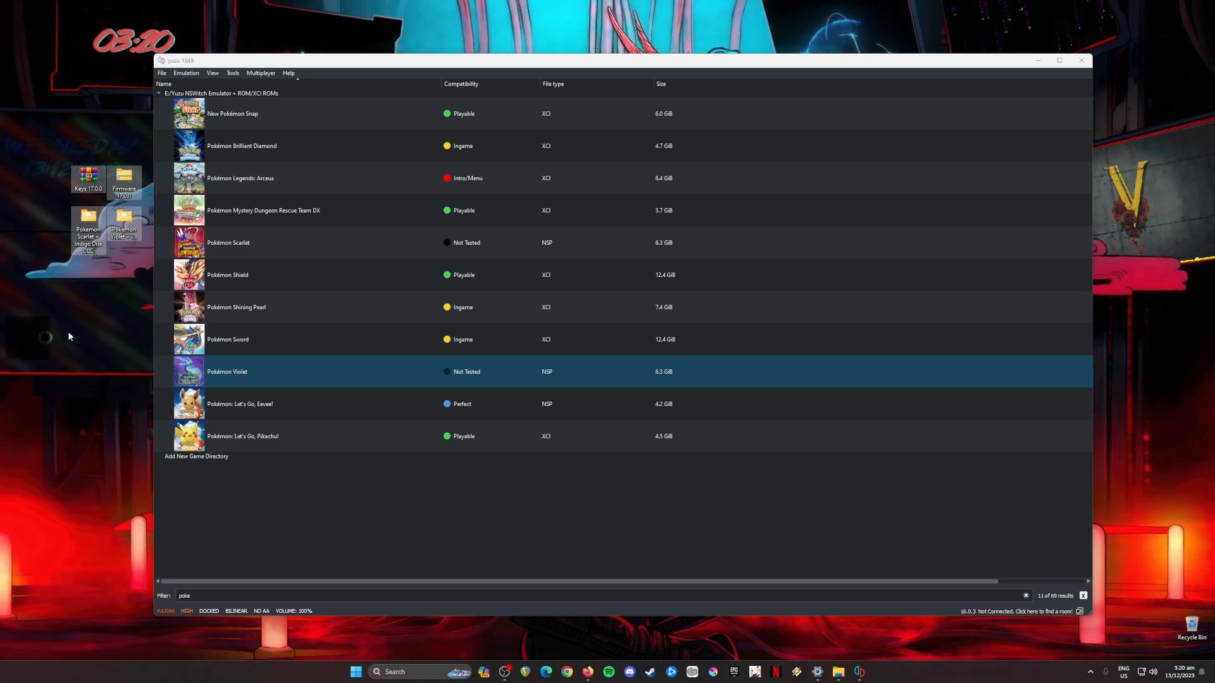
pyautogui.moveTo(51, 142); pyautogui.dragTo(142, 195)
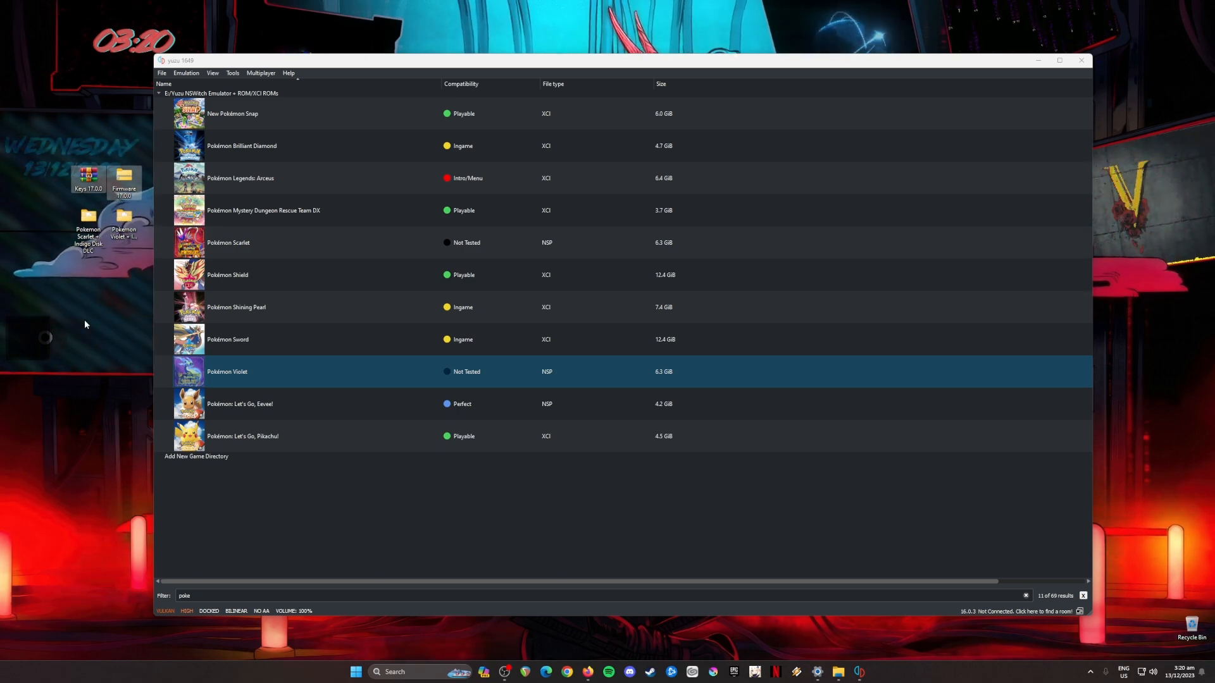
pyautogui.moveTo(52, 229); pyautogui.dragTo(128, 269)
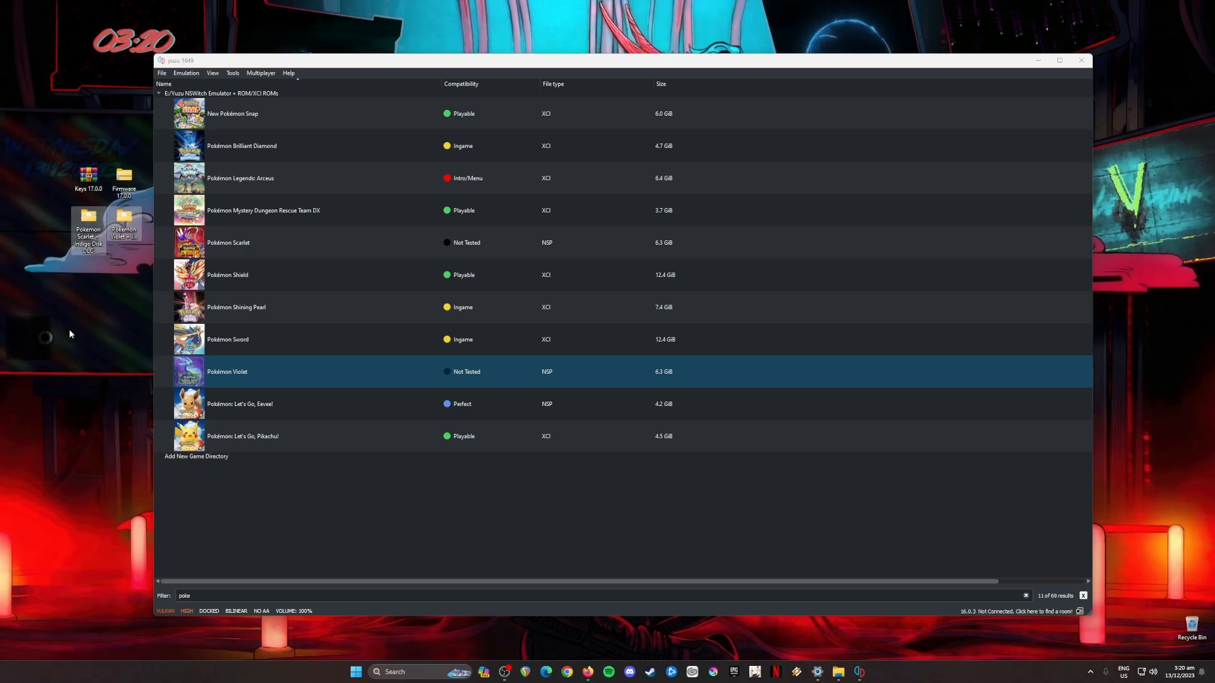
pyautogui.moveTo(55, 157); pyautogui.dragTo(119, 299)
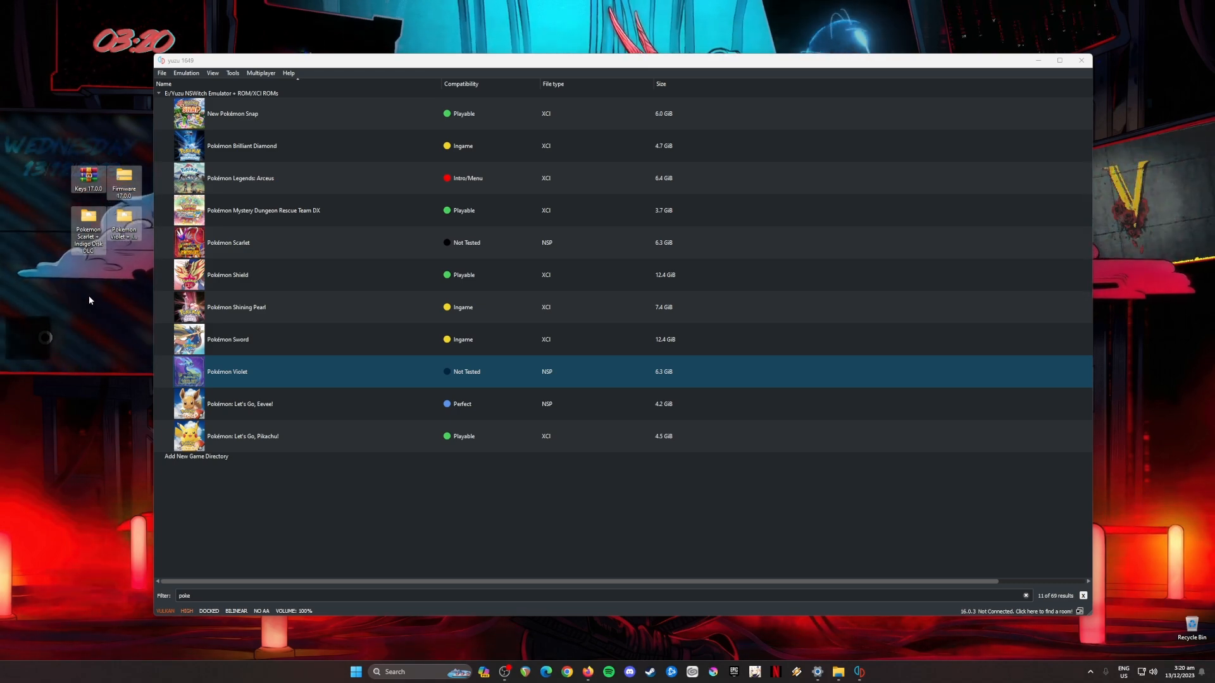
pyautogui.click(1038, 62)
pyautogui.click(1038, 61)
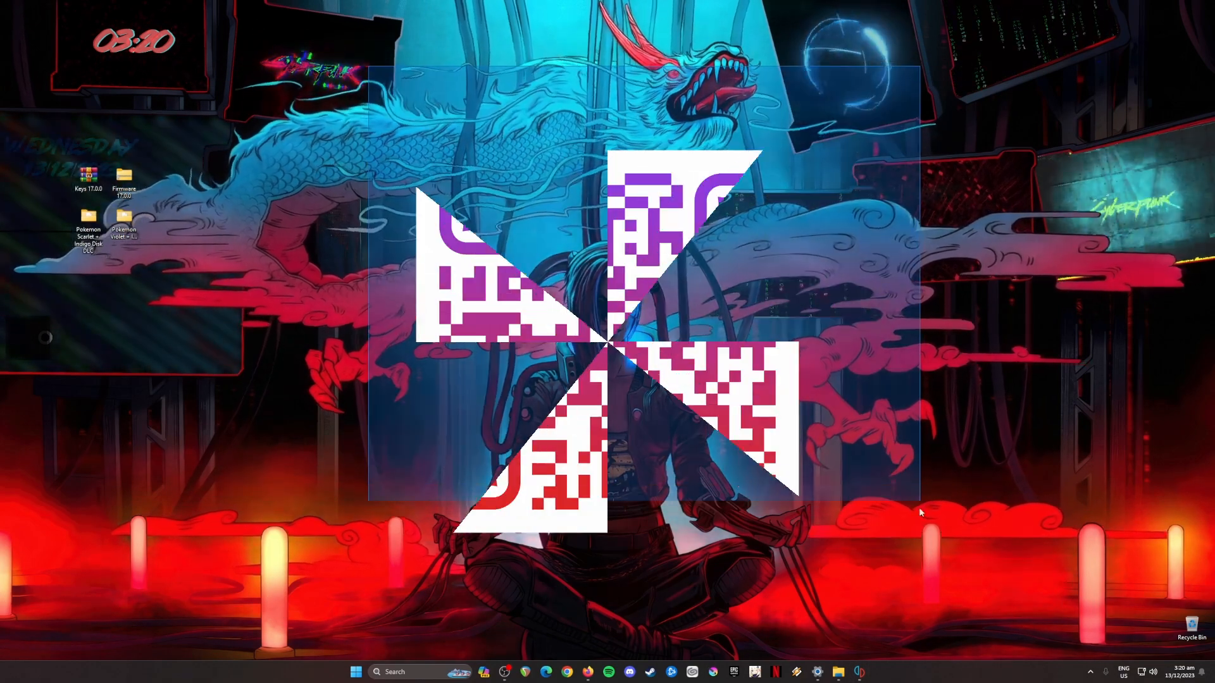
pyautogui.moveTo(923, 552); pyautogui.dragTo(924, 549)
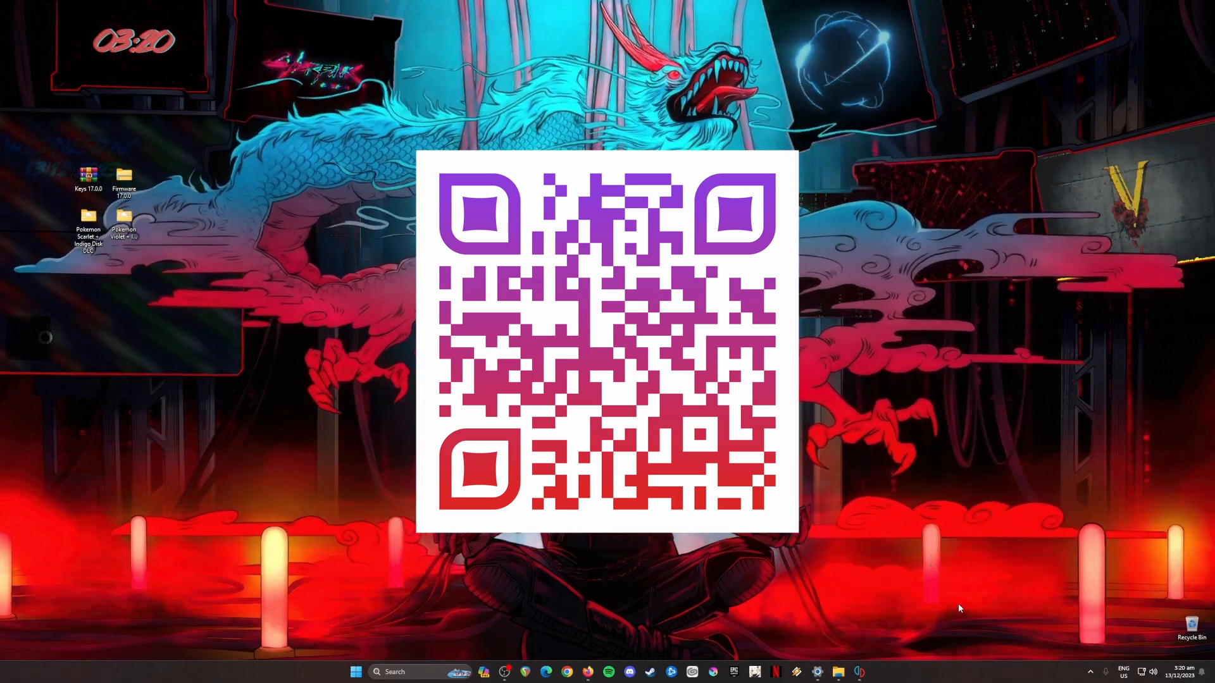
pyautogui.moveTo(209, 145); pyautogui.dragTo(51, 364)
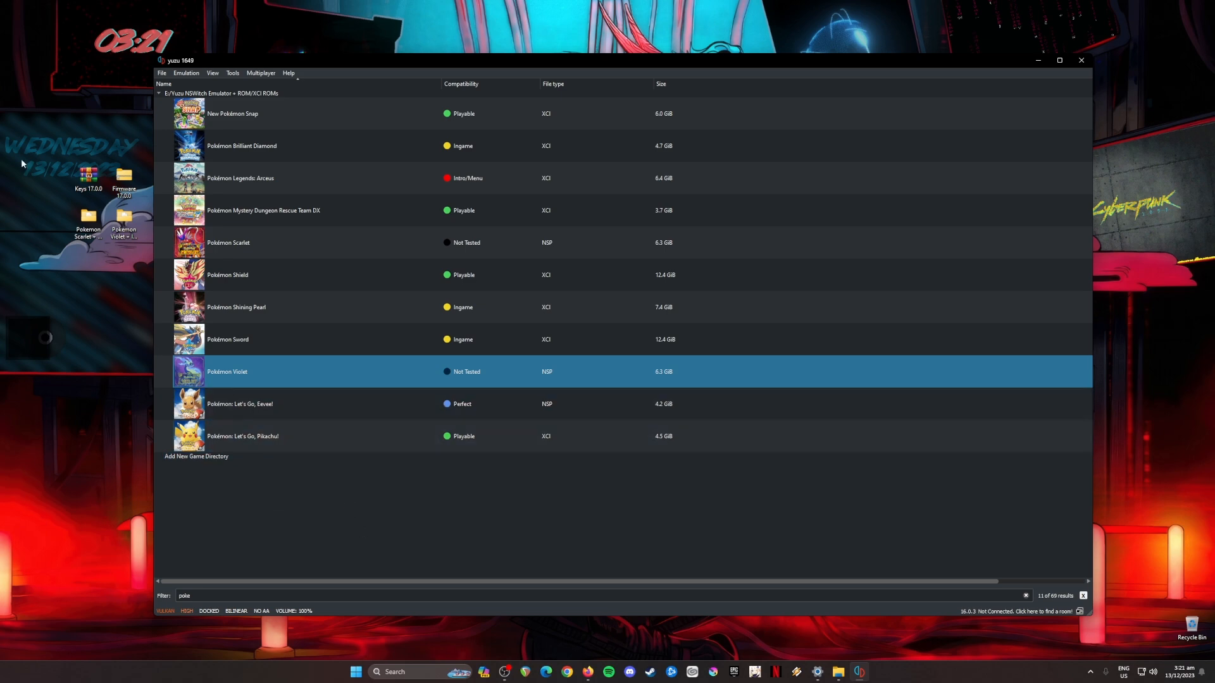
pyautogui.moveTo(47, 149); pyautogui.dragTo(131, 259)
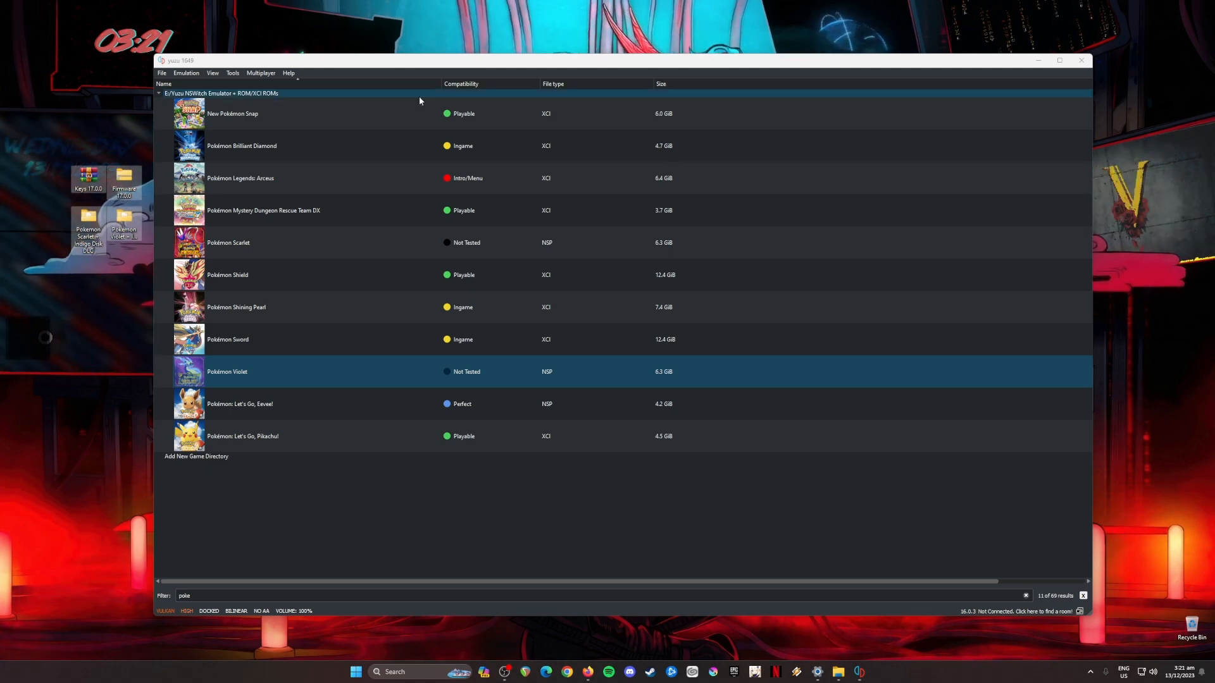
# - Open the emulator's data folder from yuzu and go into its keys folder
pyautogui.click(358, 62)
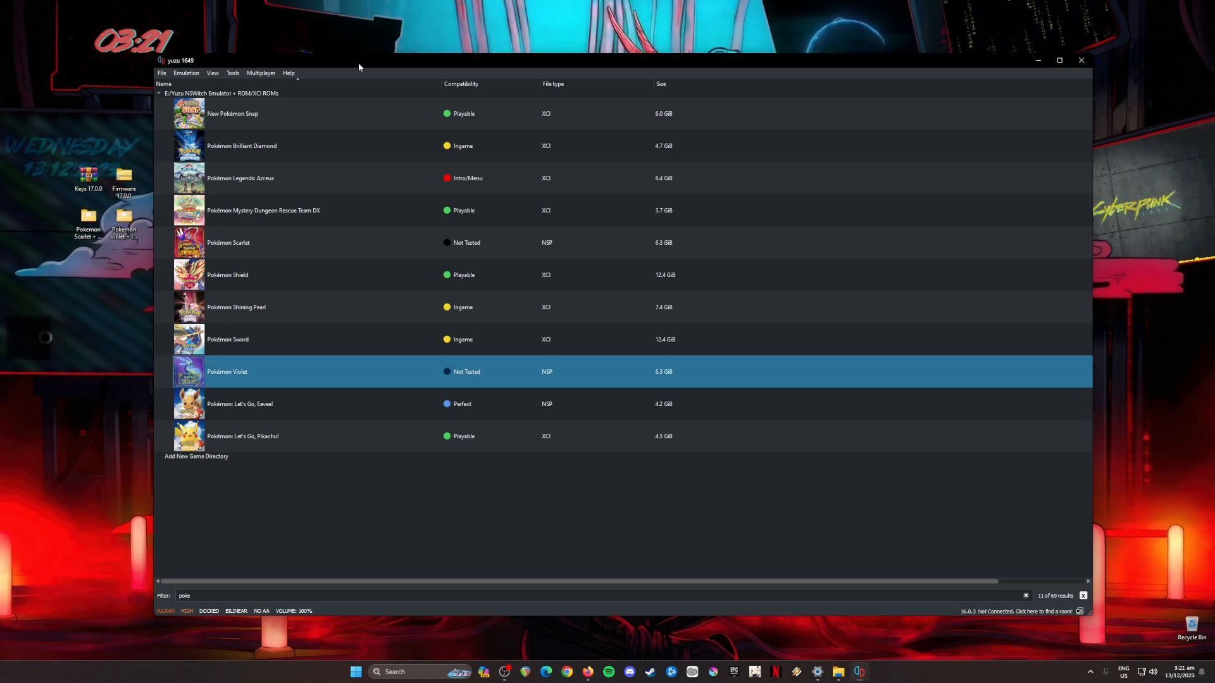
pyautogui.click(163, 73)
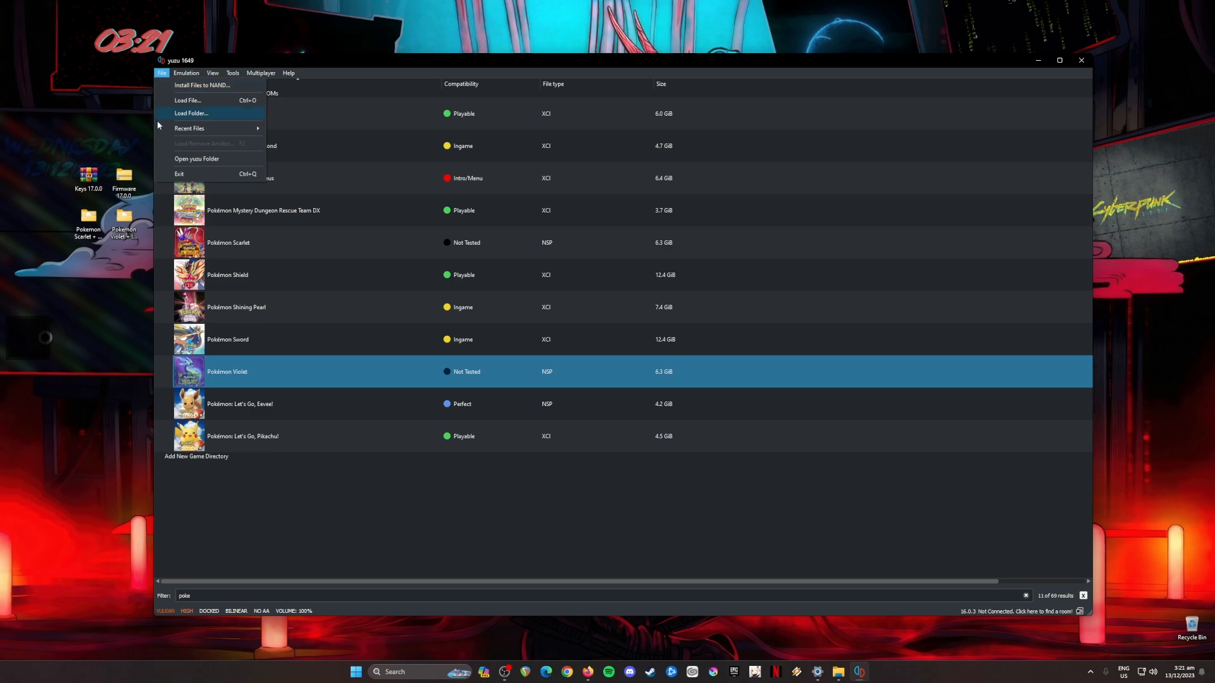
pyautogui.click(201, 160)
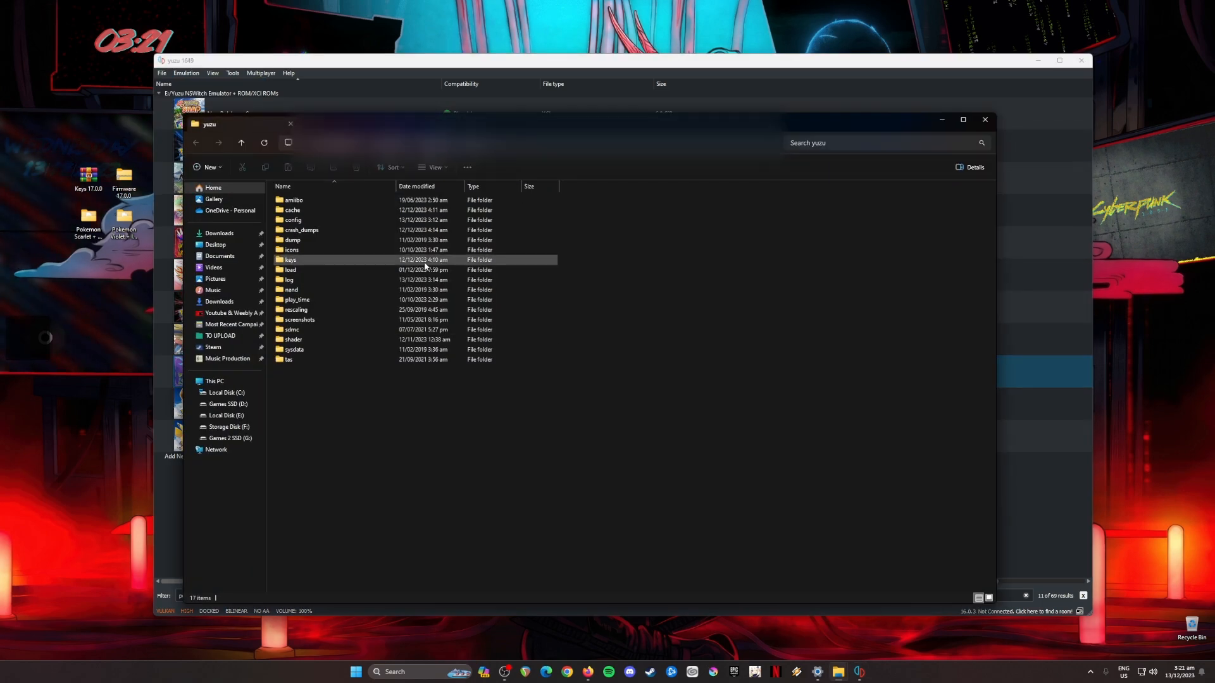
pyautogui.doubleClick(345, 260)
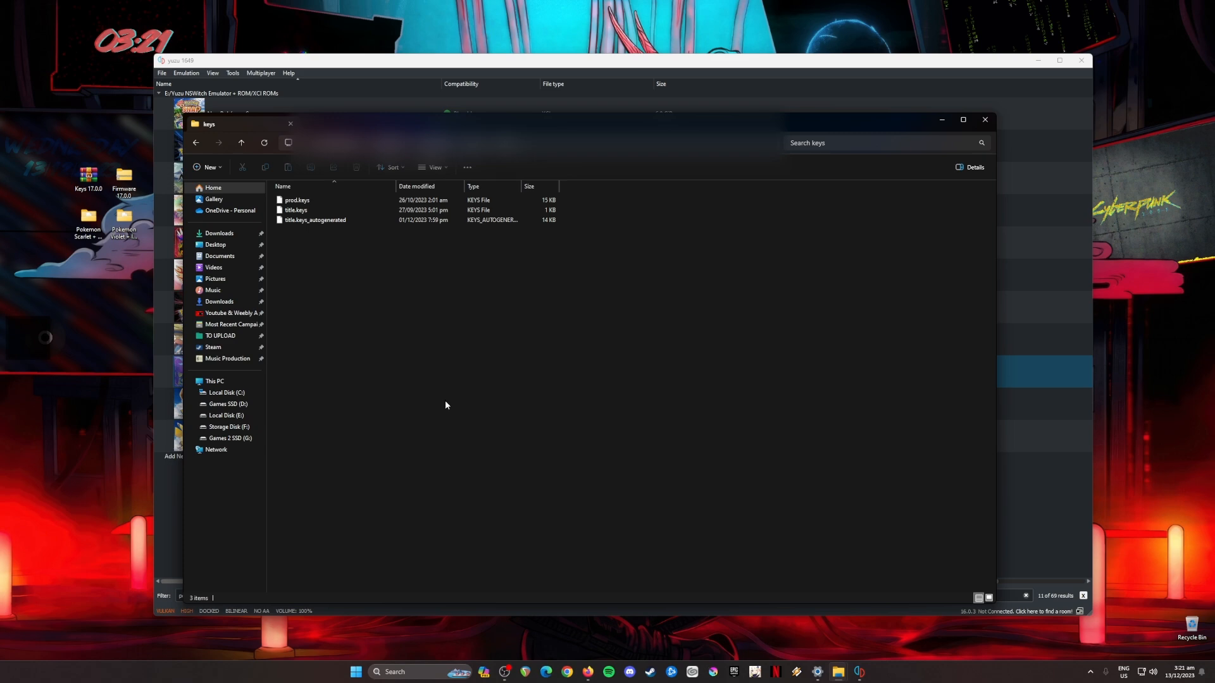
# - Try to copy prod.keys from the Keys 17.0.0.7z archive and paste it into the keys folder
pyautogui.doubleClick(90, 174)
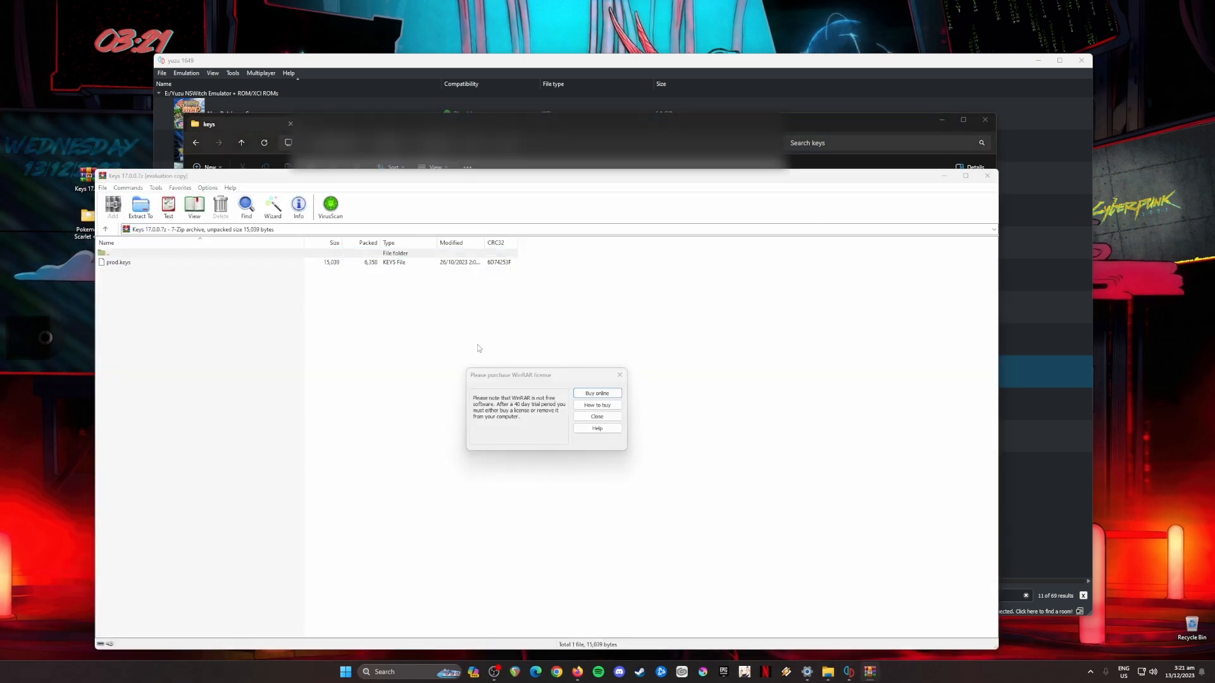
pyautogui.click(619, 376)
pyautogui.click(119, 262)
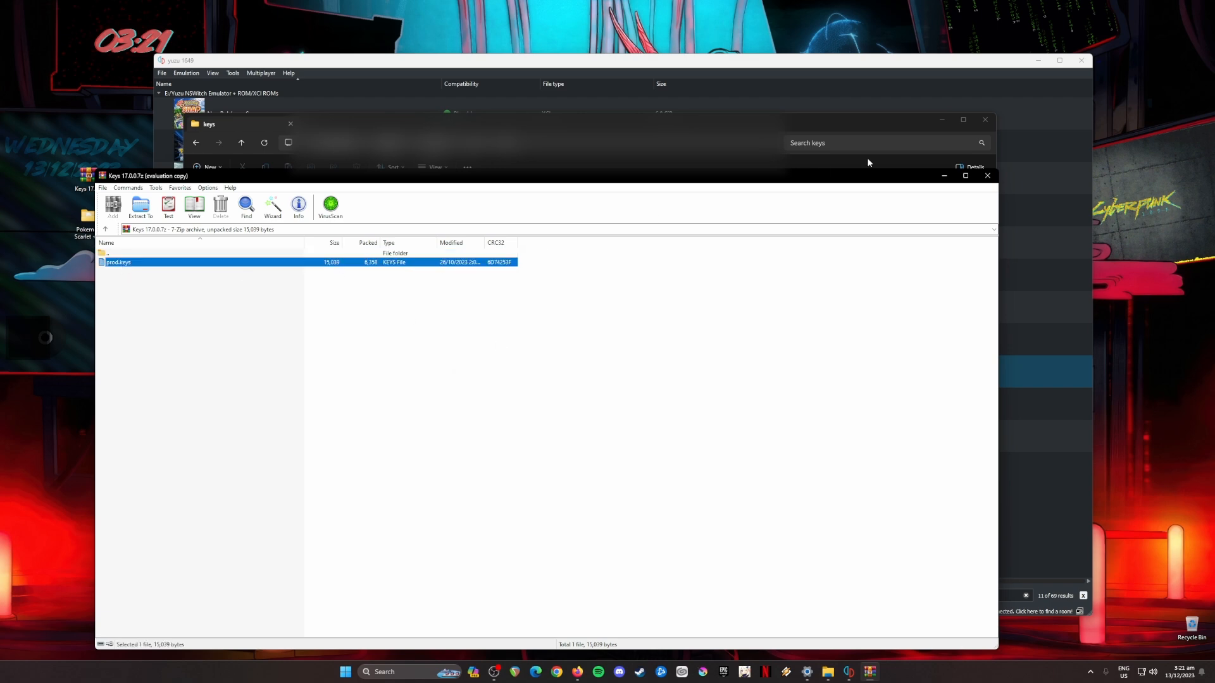
pyautogui.click(987, 177)
pyautogui.rightClick(420, 288)
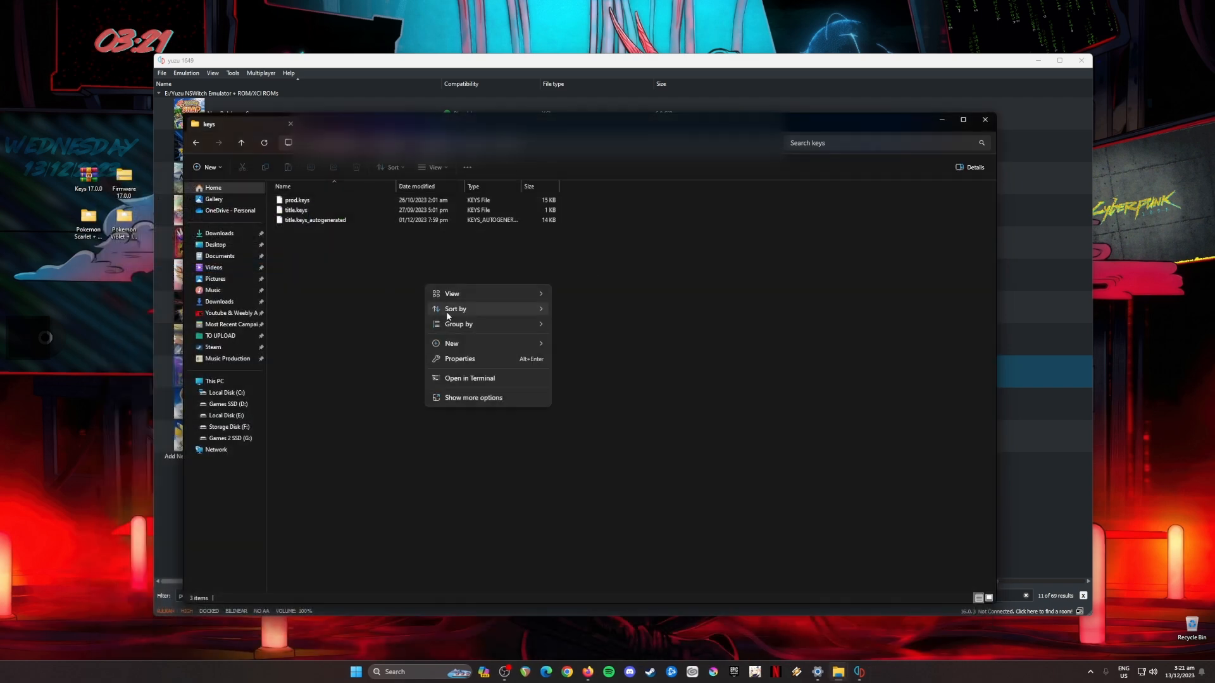
pyautogui.click(371, 313)
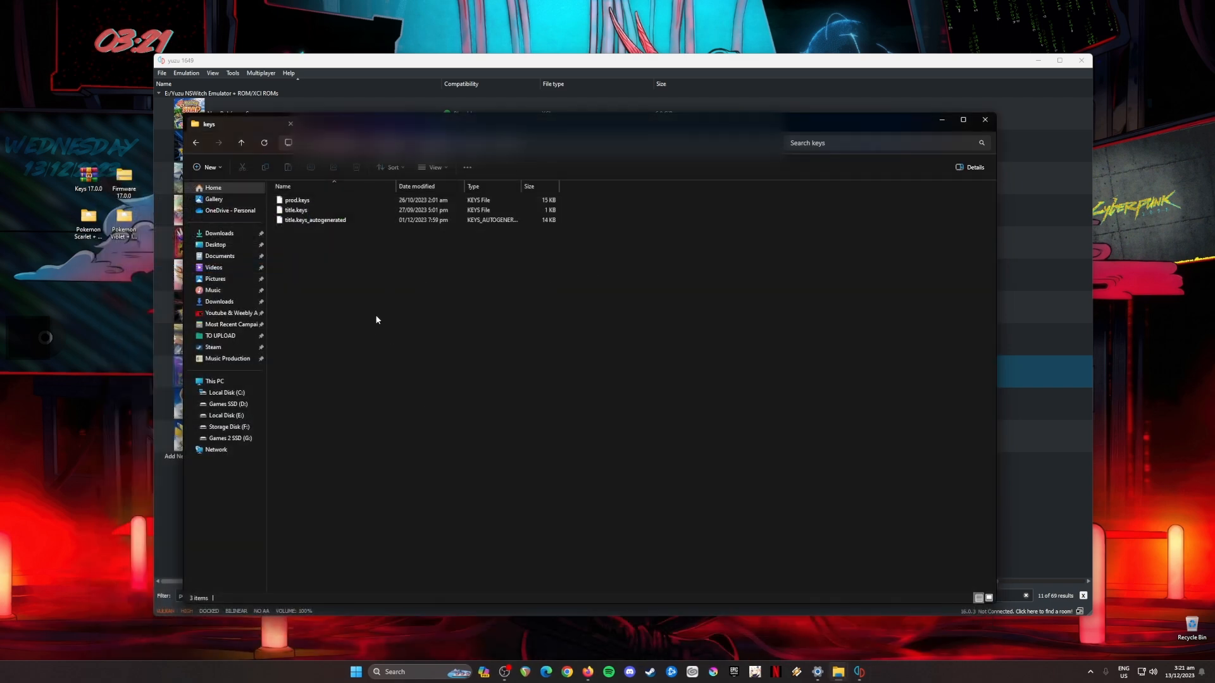
pyautogui.doubleClick(101, 192)
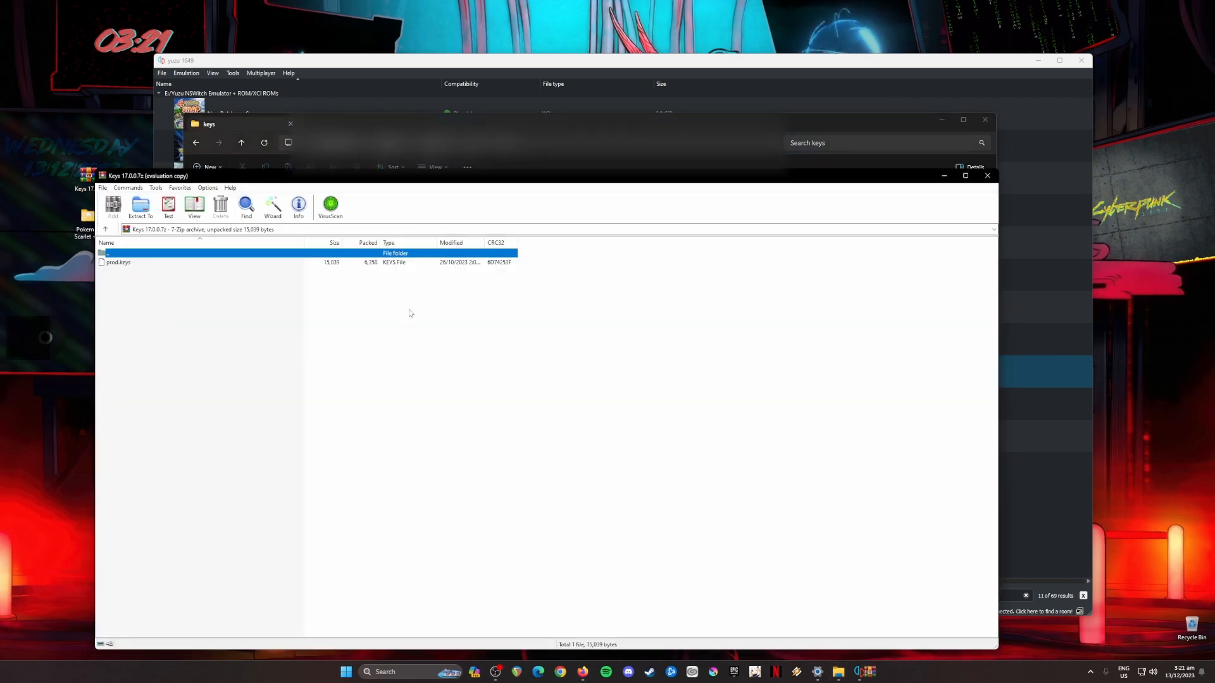
pyautogui.moveTo(111, 262); pyautogui.dragTo(238, 286)
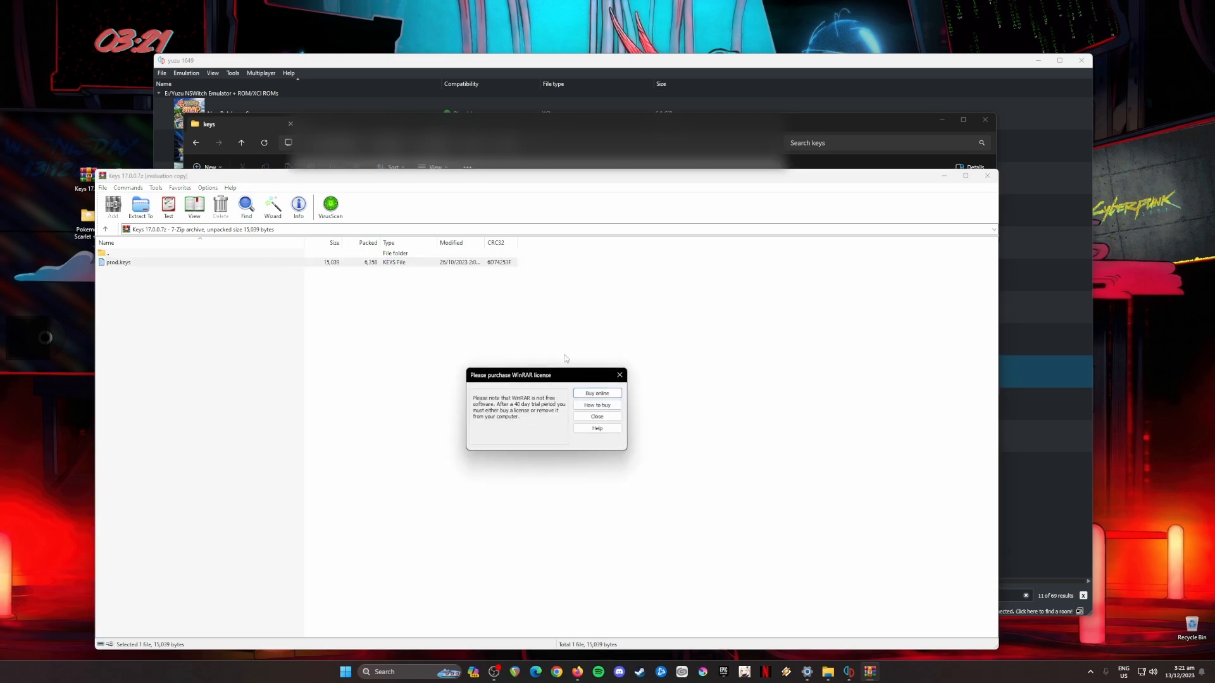
pyautogui.click(620, 376)
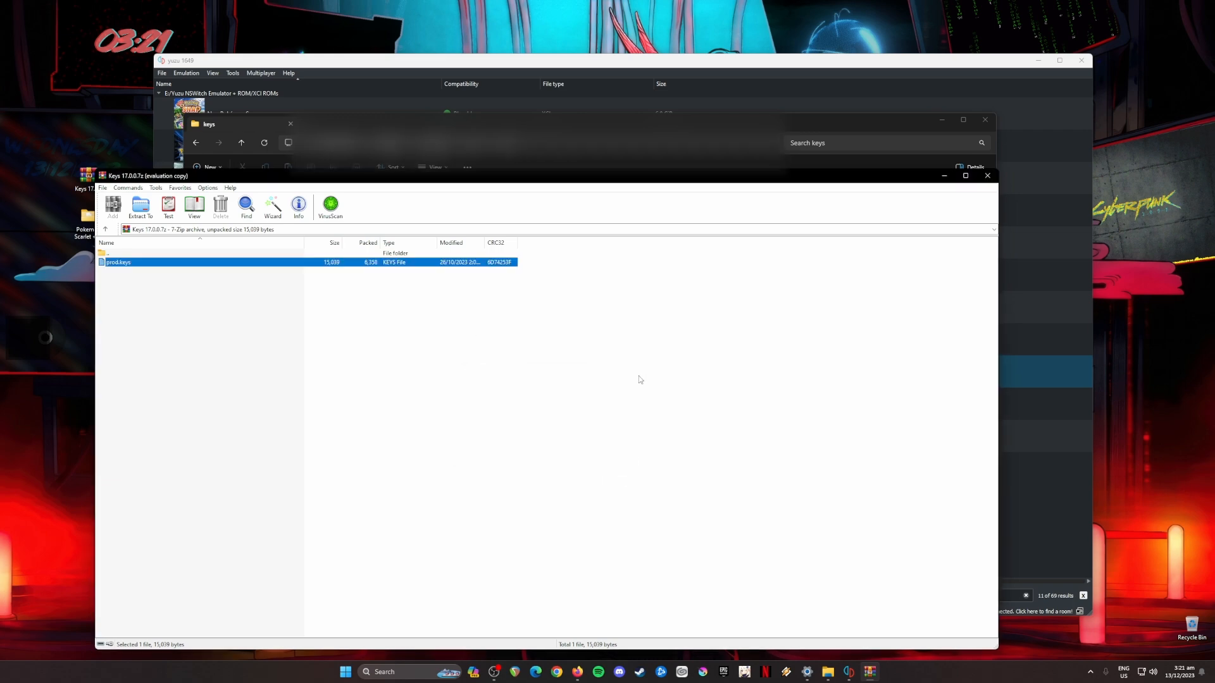
pyautogui.click(988, 176)
pyautogui.rightClick(450, 302)
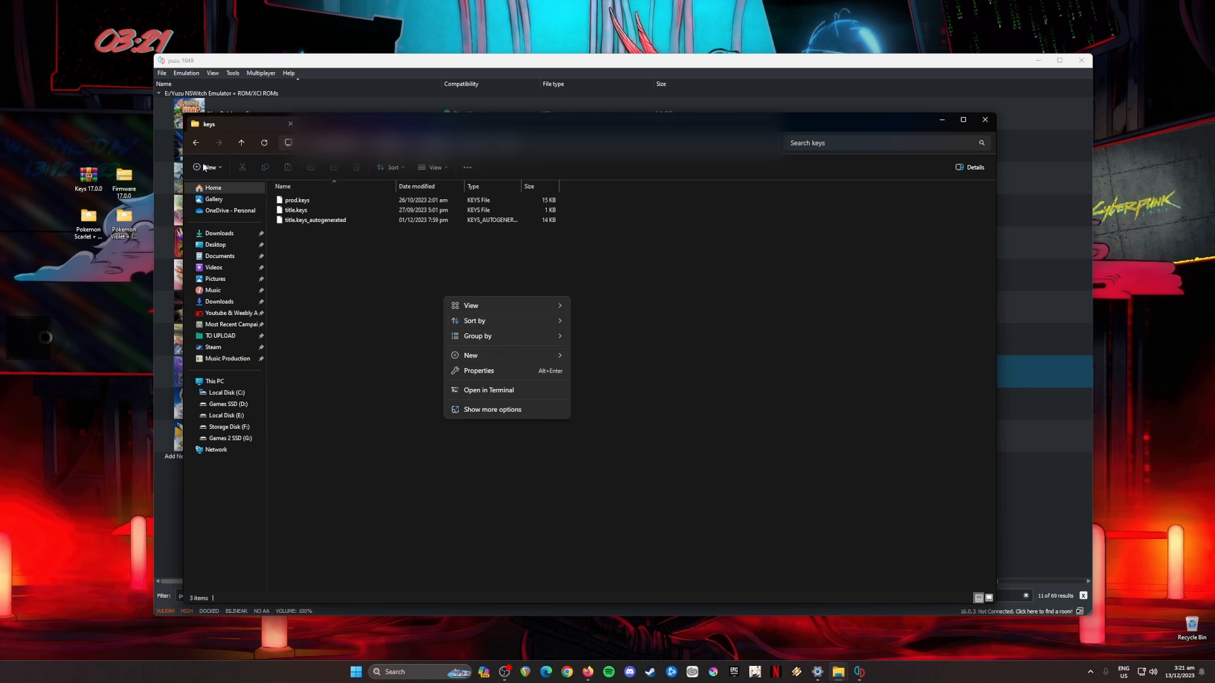
# - Extract prod.keys from the Keys 17.0.0.7z archive straight into the keys folder, replacing the existing file, and close both windows
pyautogui.doubleClick(89, 178)
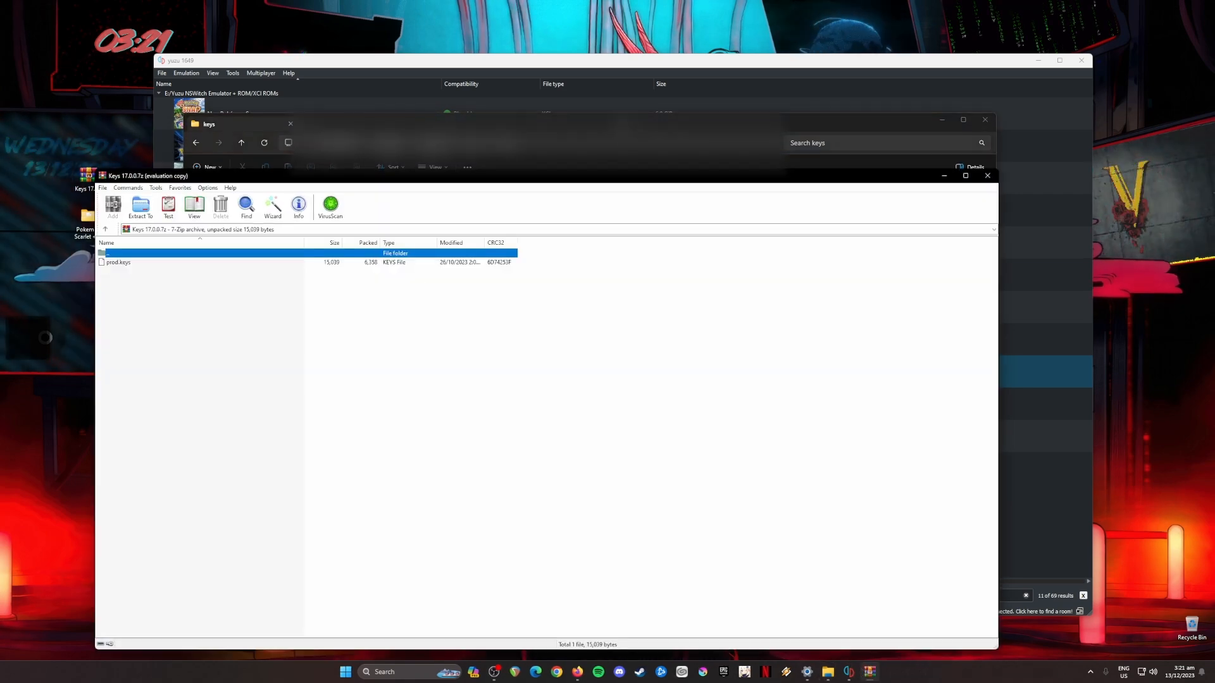
pyautogui.click(618, 374)
pyautogui.moveTo(603, 178); pyautogui.dragTo(568, 253)
pyautogui.moveTo(117, 324); pyautogui.dragTo(685, 203)
pyautogui.click(638, 258)
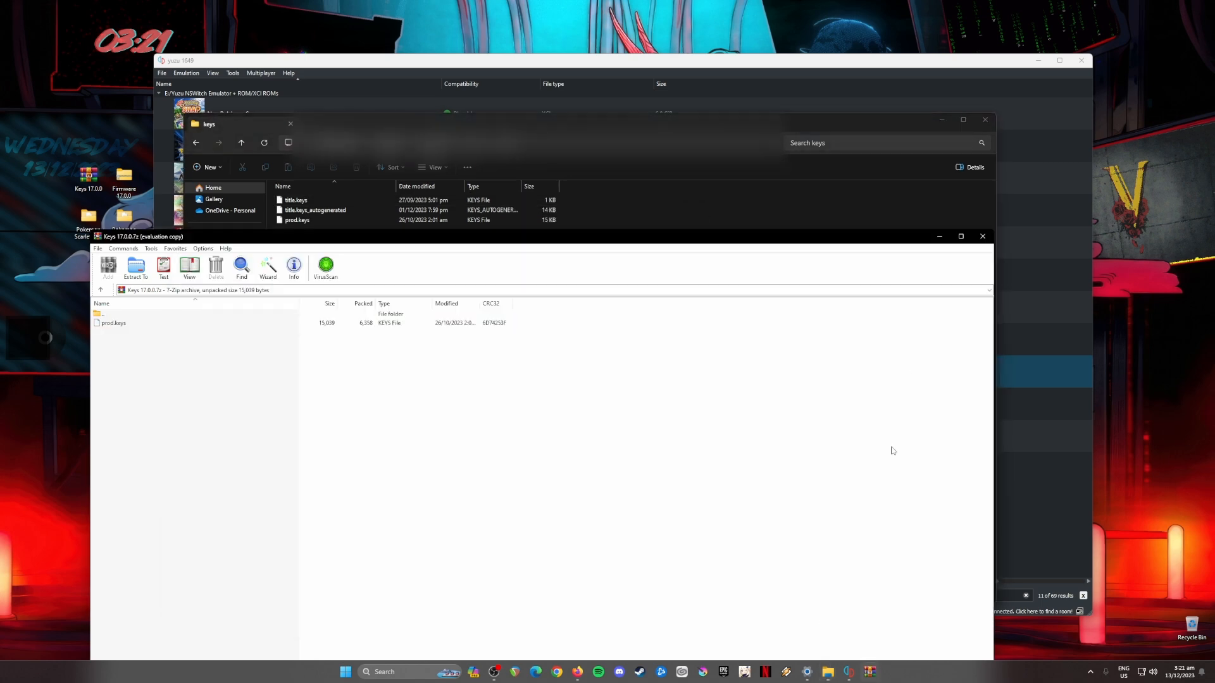
pyautogui.click(981, 239)
pyautogui.click(982, 122)
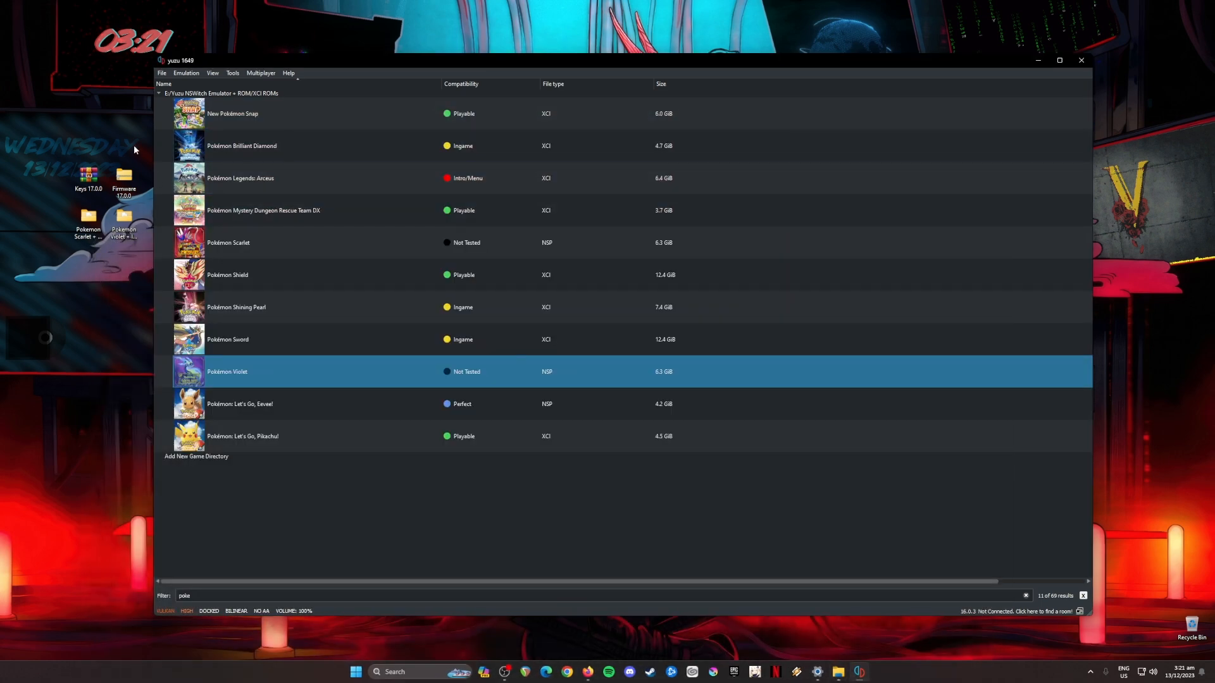
# - Open the yuzu data folder again and go through the nand folder down to its registered folder
pyautogui.click(162, 73)
pyautogui.click(226, 158)
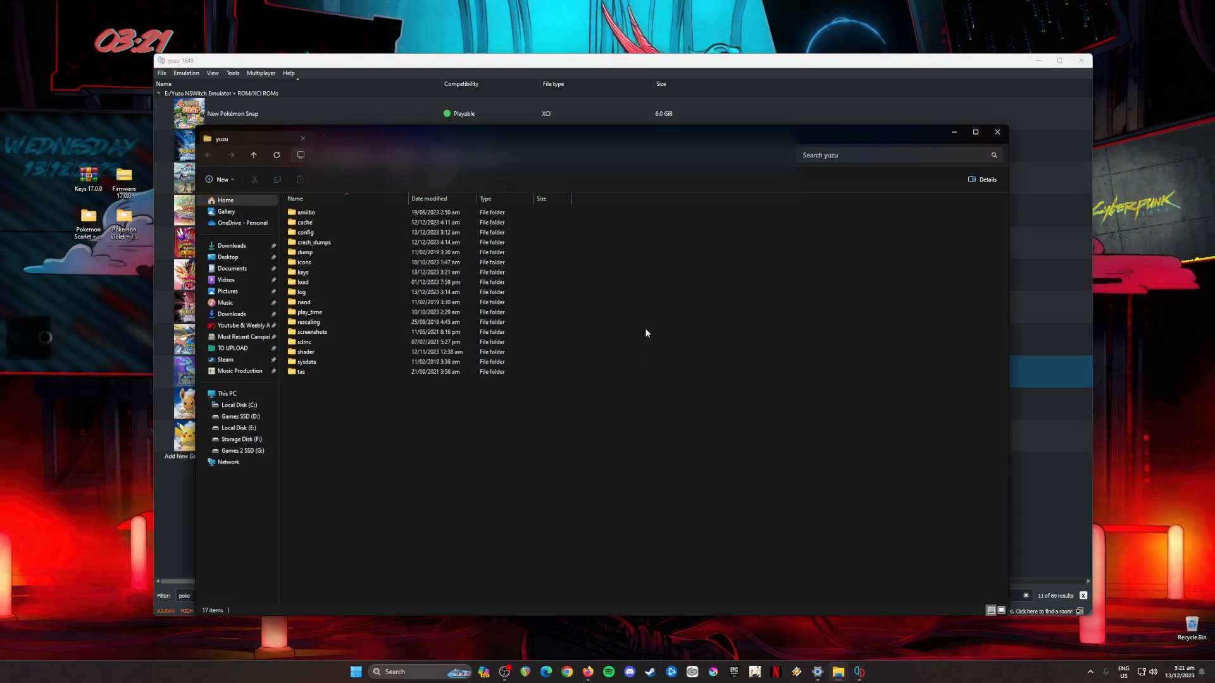
pyautogui.click(380, 303)
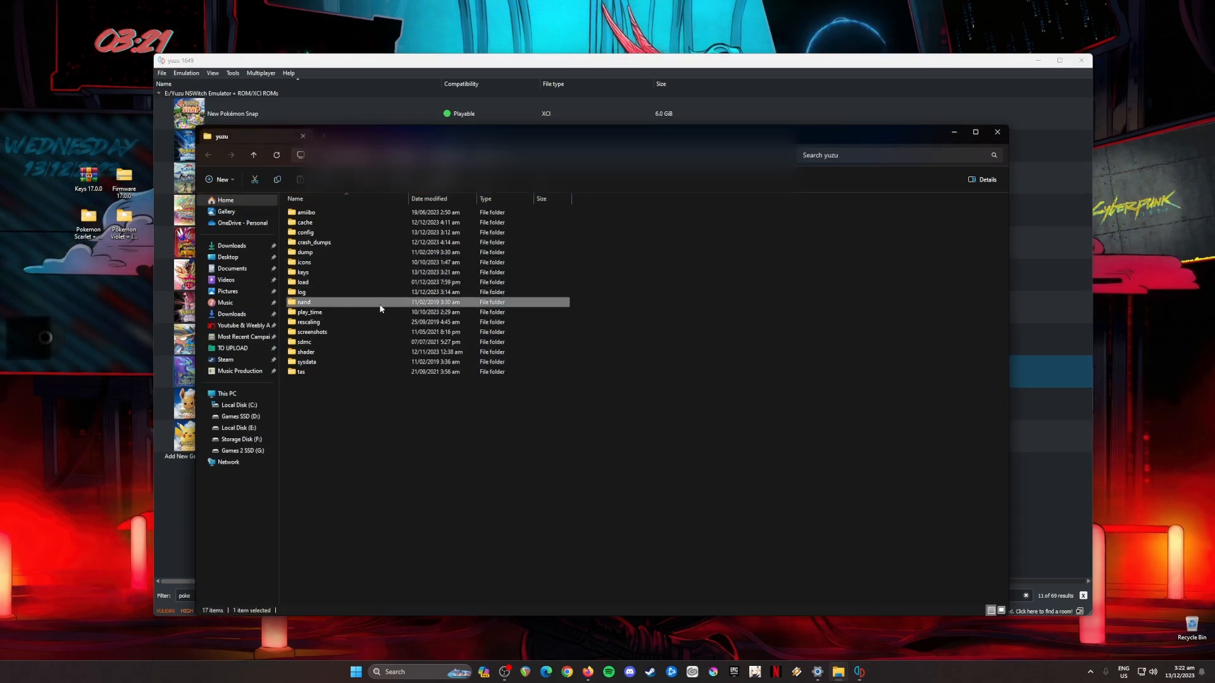
pyautogui.doubleClick(378, 303)
pyautogui.doubleClick(354, 214)
pyautogui.click(353, 215)
pyautogui.doubleClick(353, 216)
pyautogui.doubleClick(348, 223)
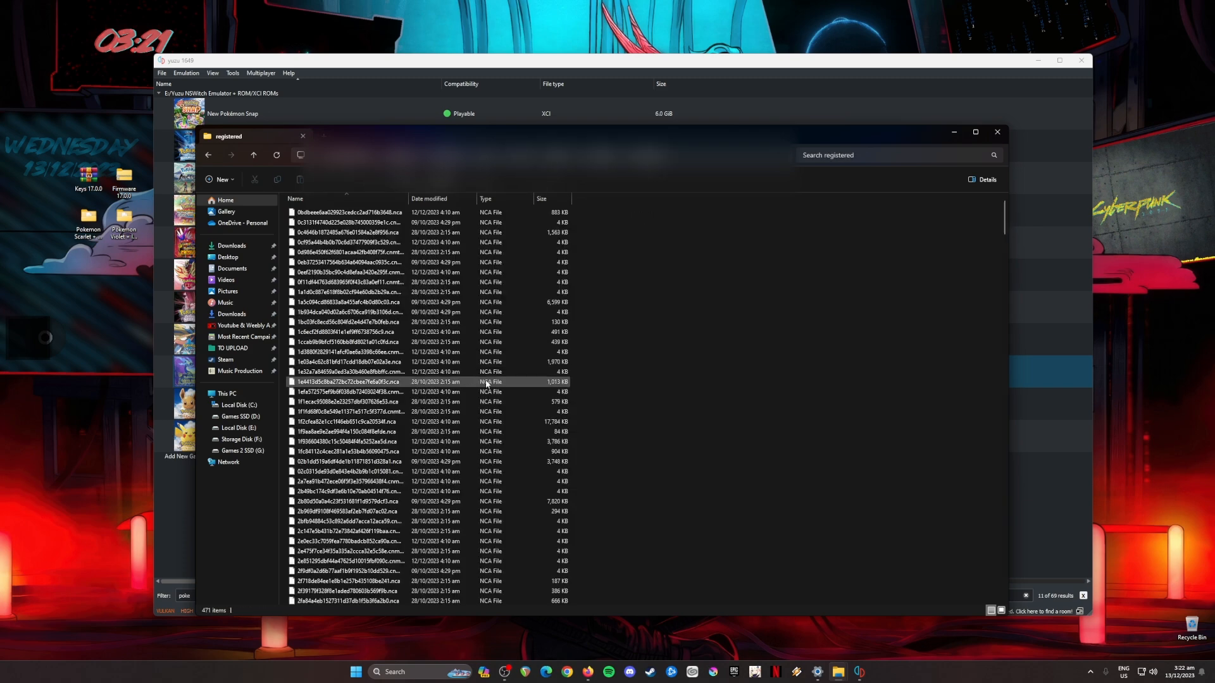
# - Copy all files from the Firmware 17.0.0 archive into the registered folder, replacing the existing ones, and close the folder
pyautogui.doubleClick(140, 180)
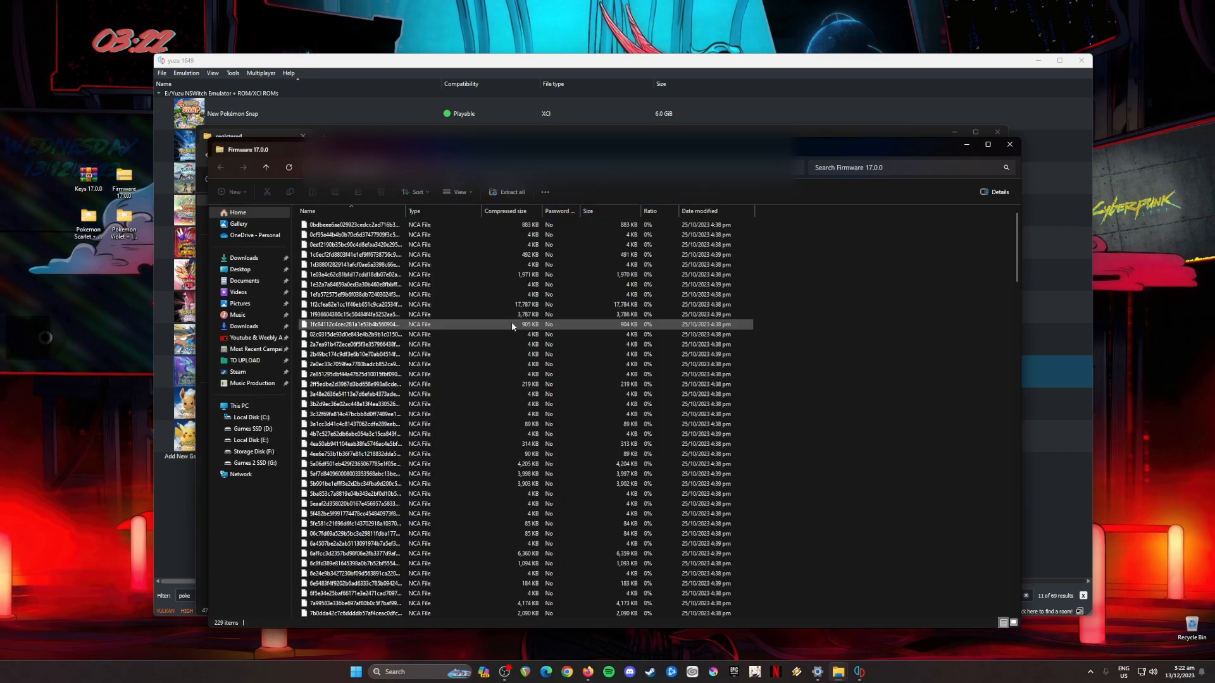
pyautogui.hotkey('ctrl', 'a')
pyautogui.click(1011, 146)
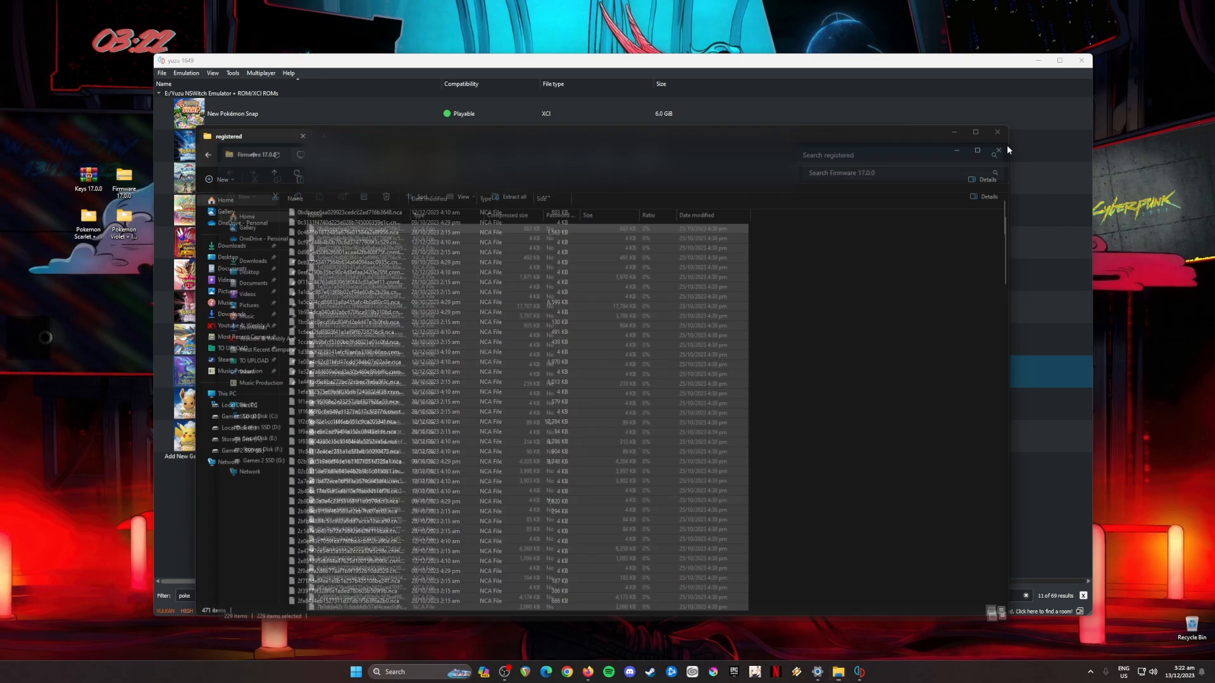
pyautogui.rightClick(743, 254)
pyautogui.click(755, 266)
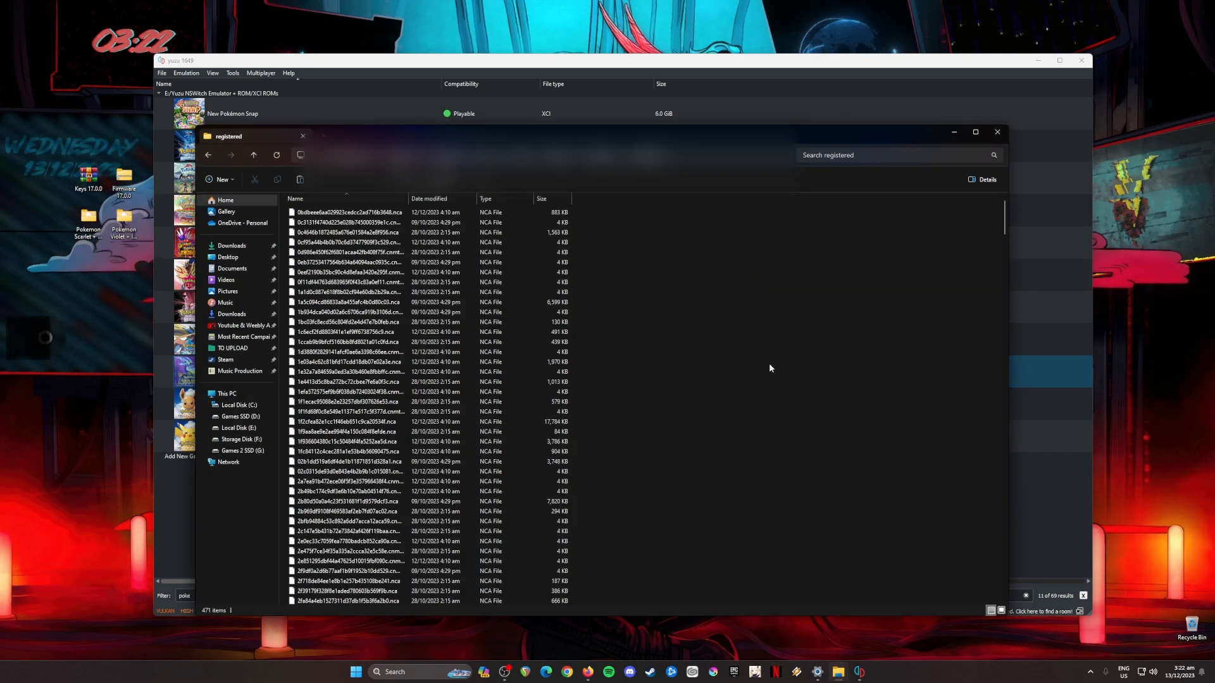
pyautogui.click(592, 259)
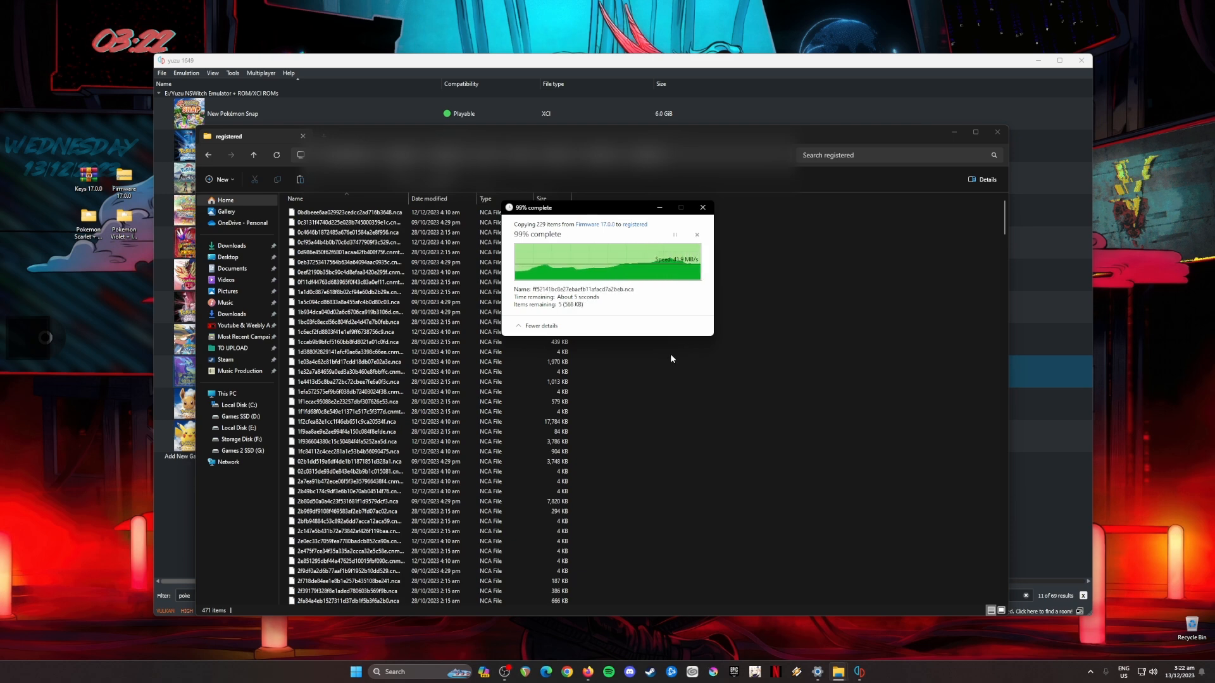
pyautogui.click(998, 133)
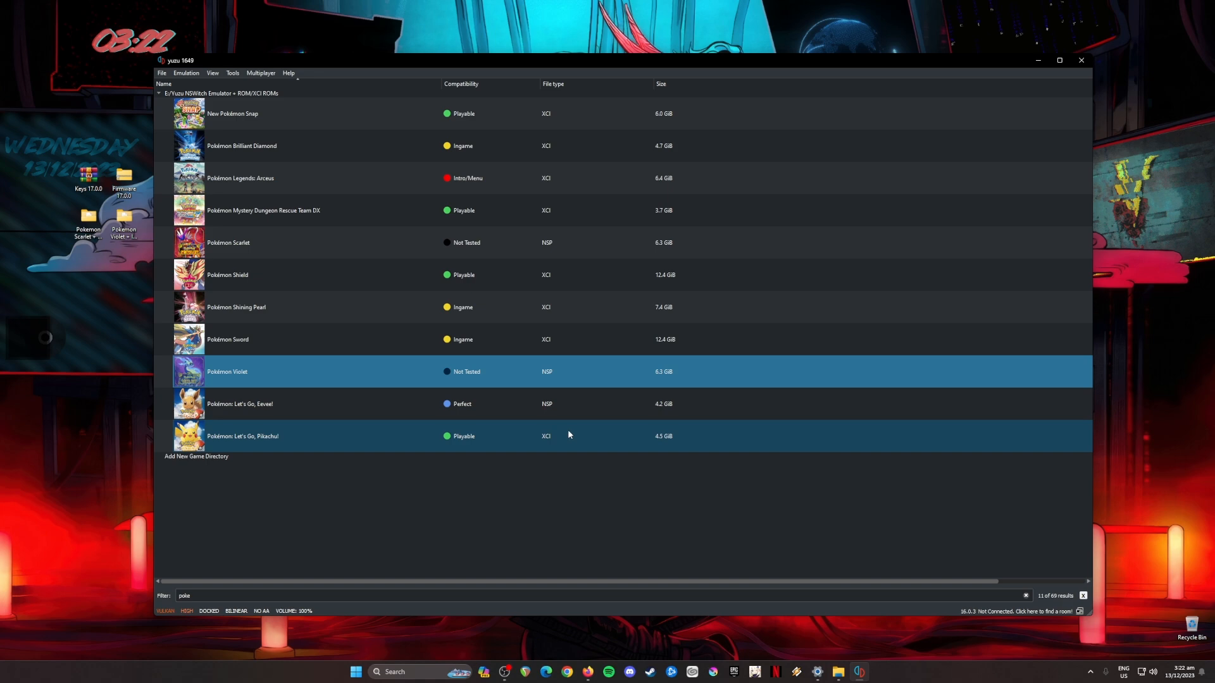
pyautogui.moveTo(41, 130); pyautogui.dragTo(131, 268)
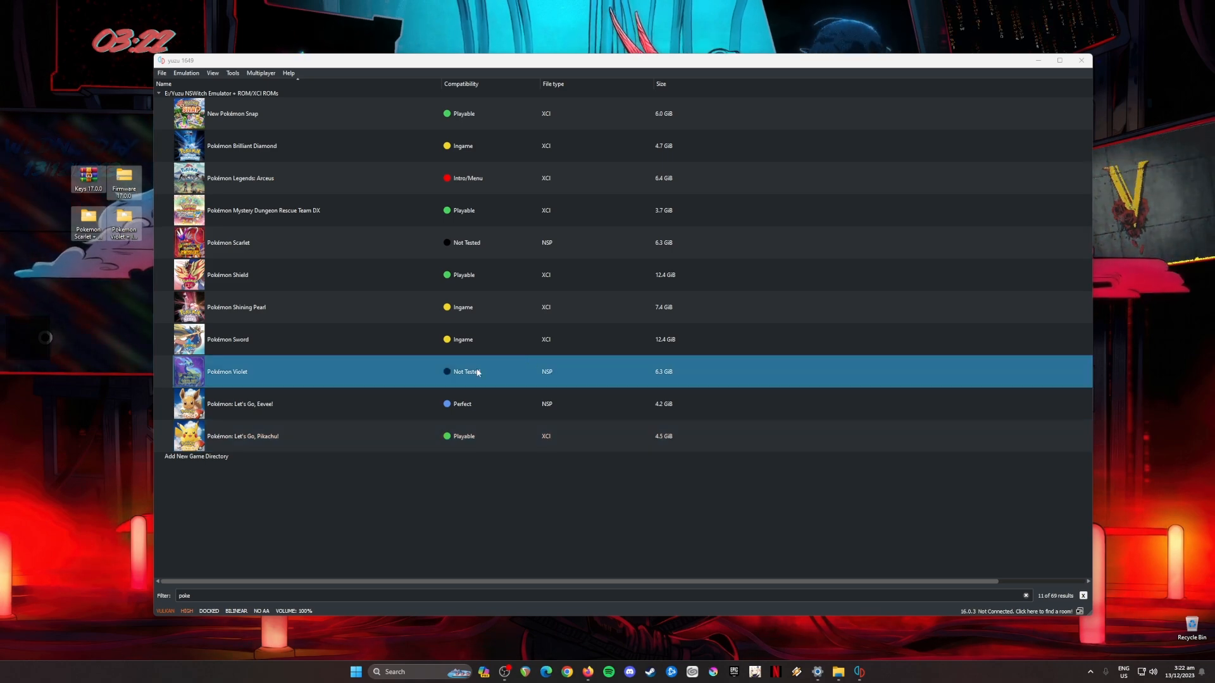
pyautogui.click(288, 246)
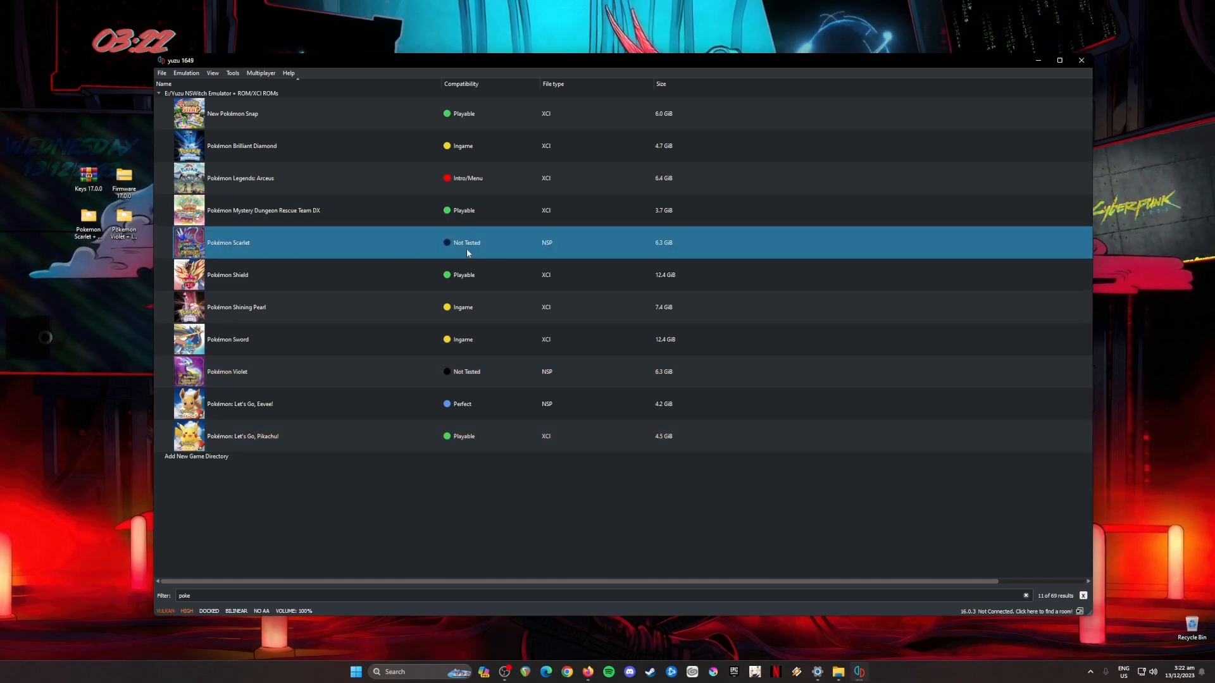
pyautogui.click(325, 383)
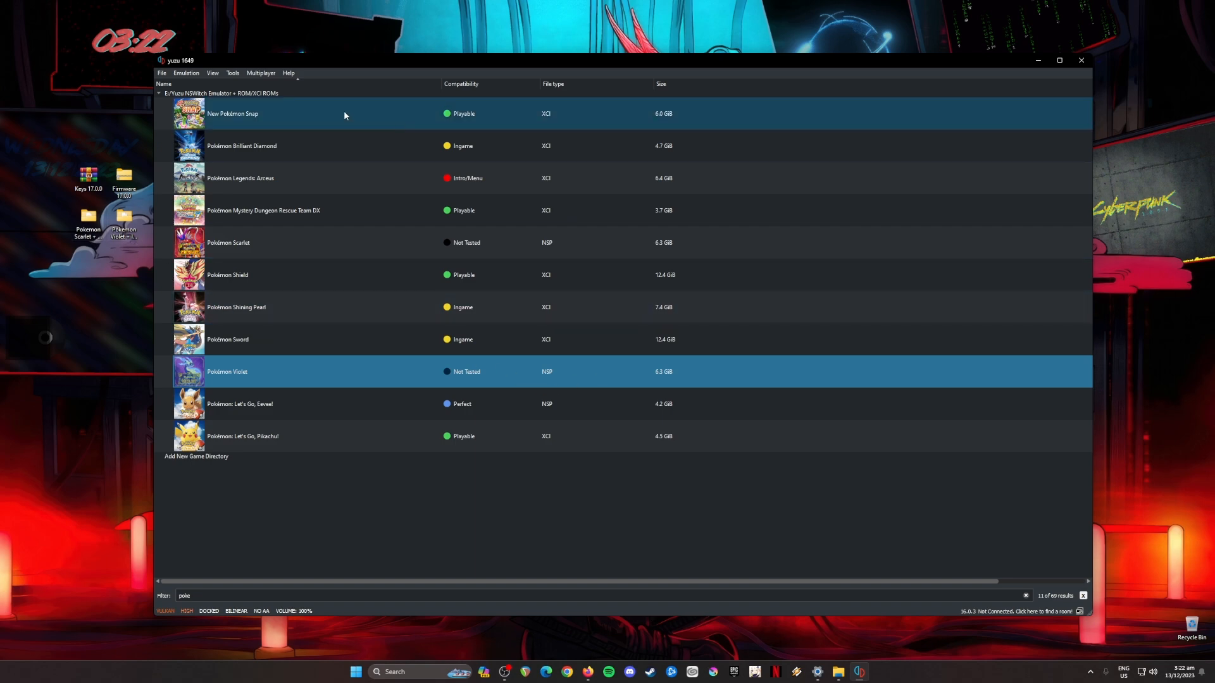
# - Install Pokemon Scarlet + Indigo Disk DLC.nsp to the emulator's NAND
pyautogui.click(162, 73)
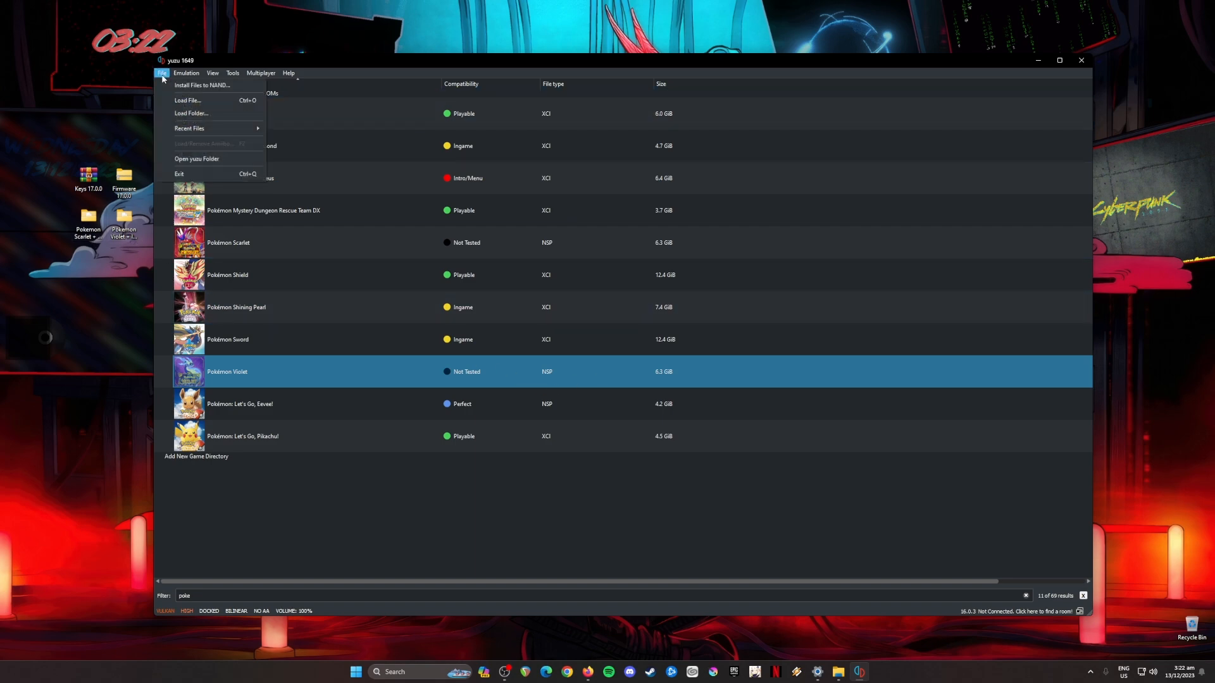
pyautogui.click(202, 86)
pyautogui.click(321, 157)
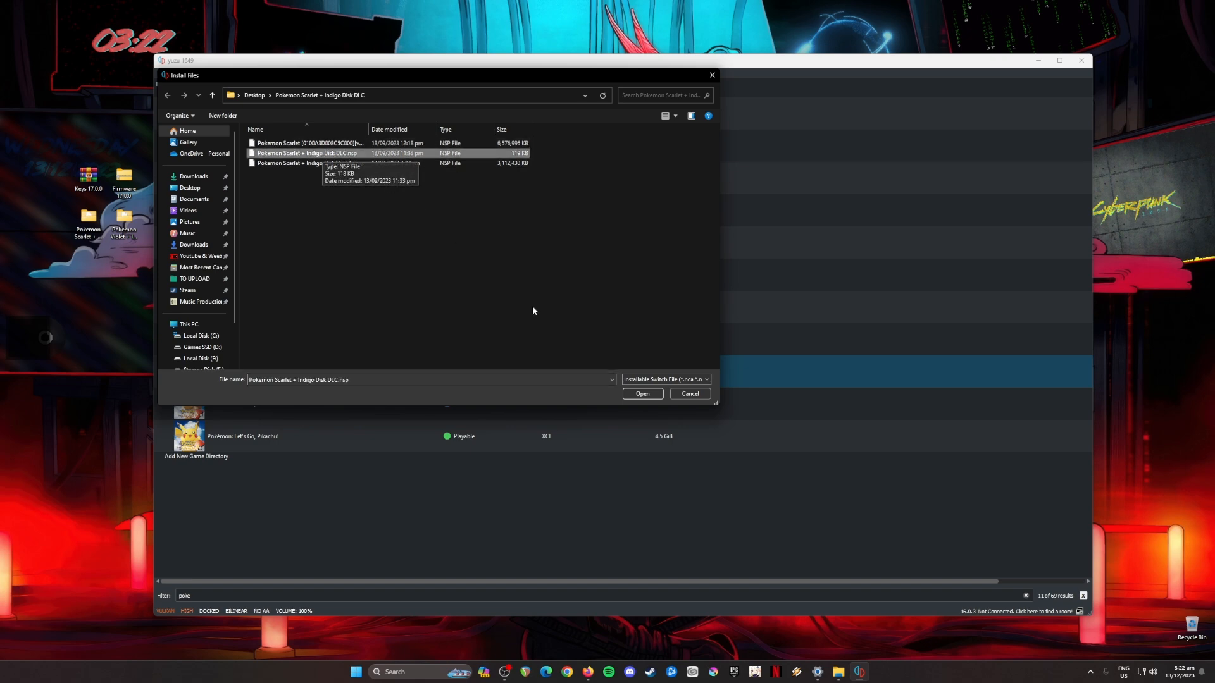
pyautogui.click(643, 395)
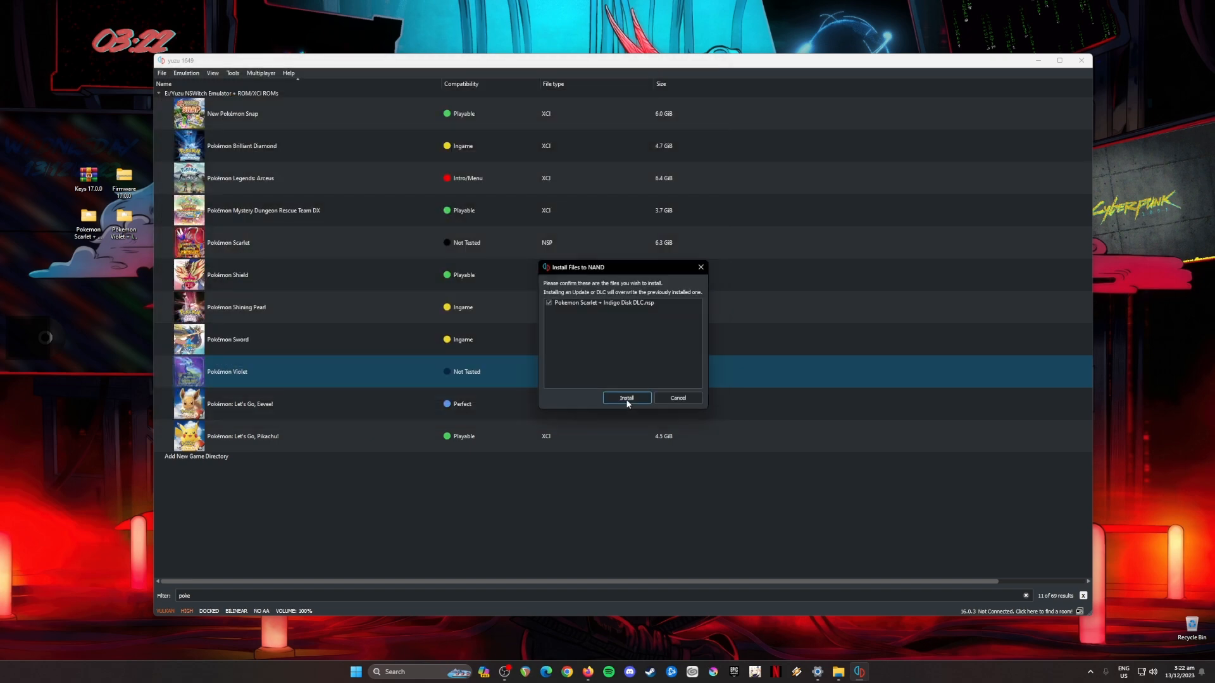
pyautogui.click(627, 399)
pyautogui.click(632, 355)
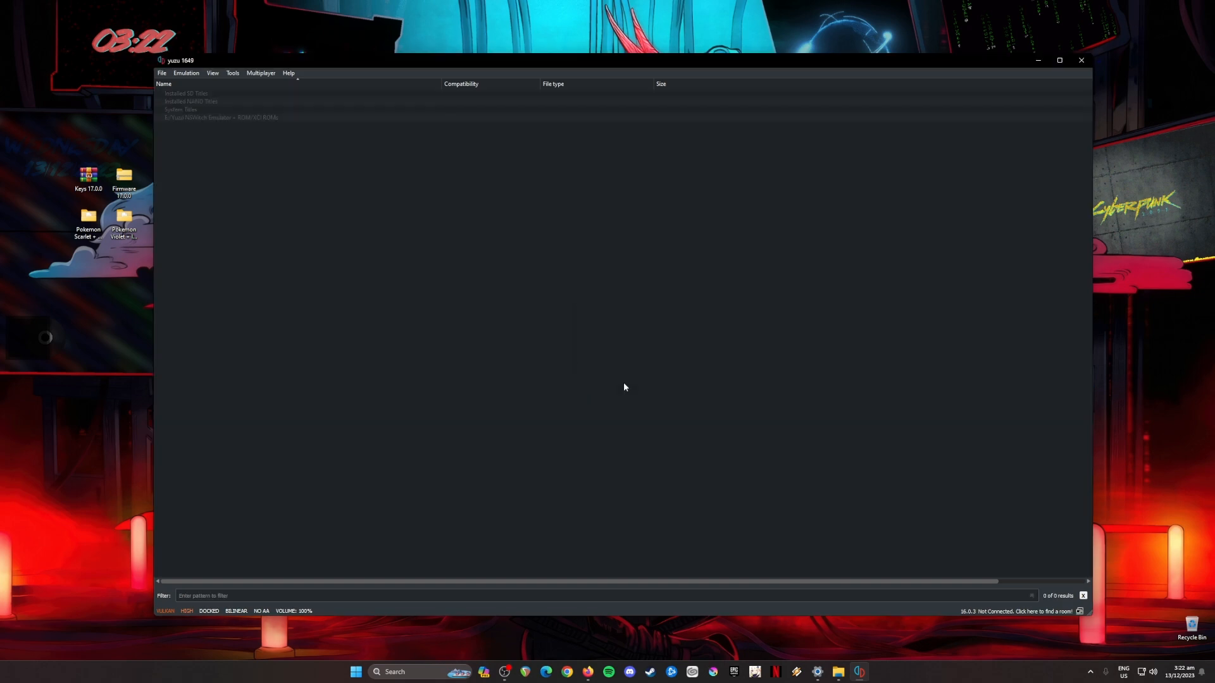
# - Install Pokemon Scarlet + Indigo Disk Update.nsp to the emulator's NAND
pyautogui.click(162, 74)
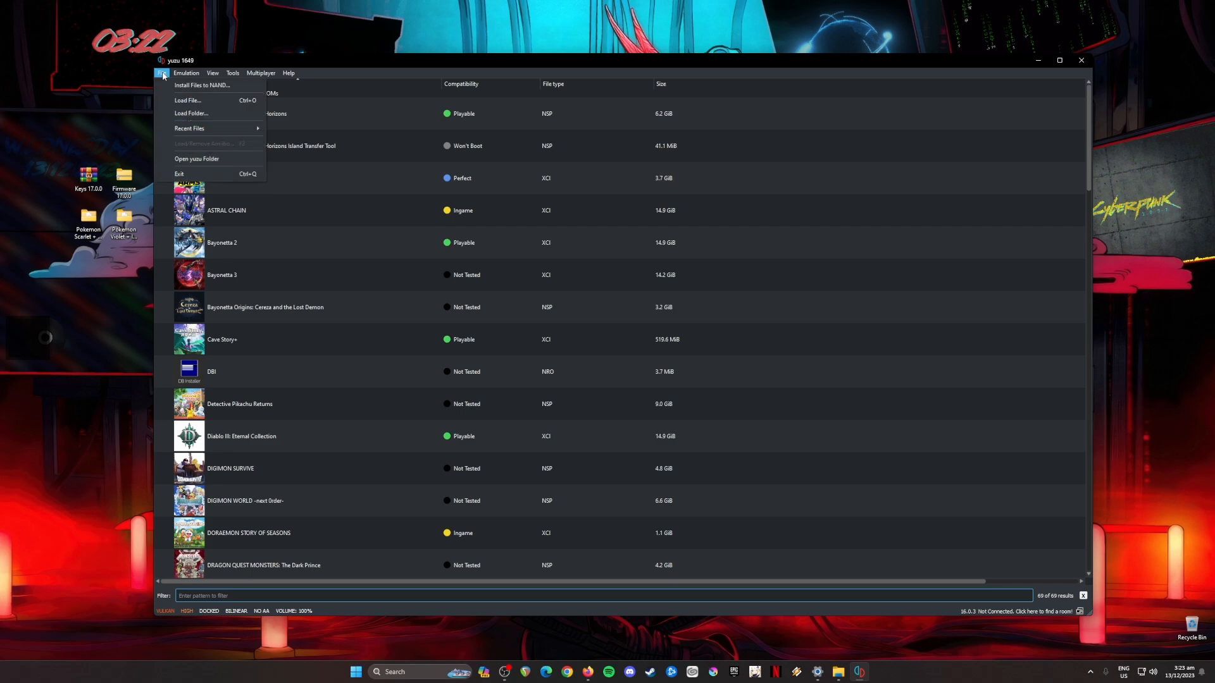
pyautogui.click(200, 85)
pyautogui.click(330, 164)
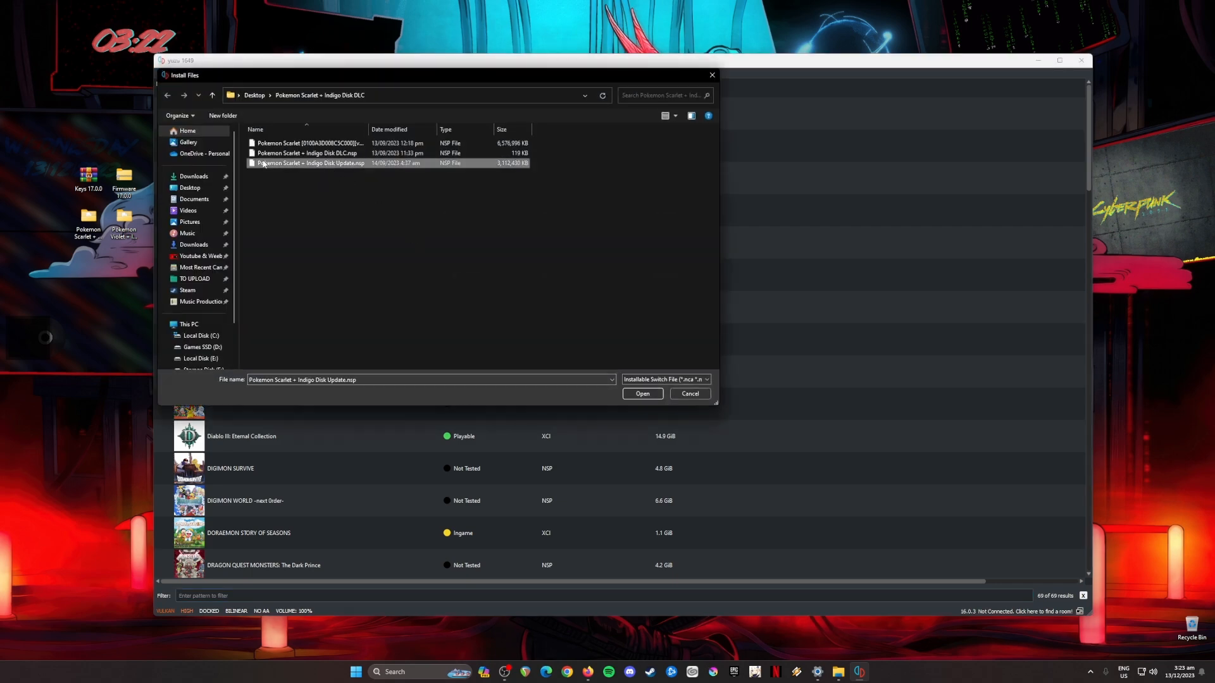
pyautogui.click(642, 396)
pyautogui.click(626, 398)
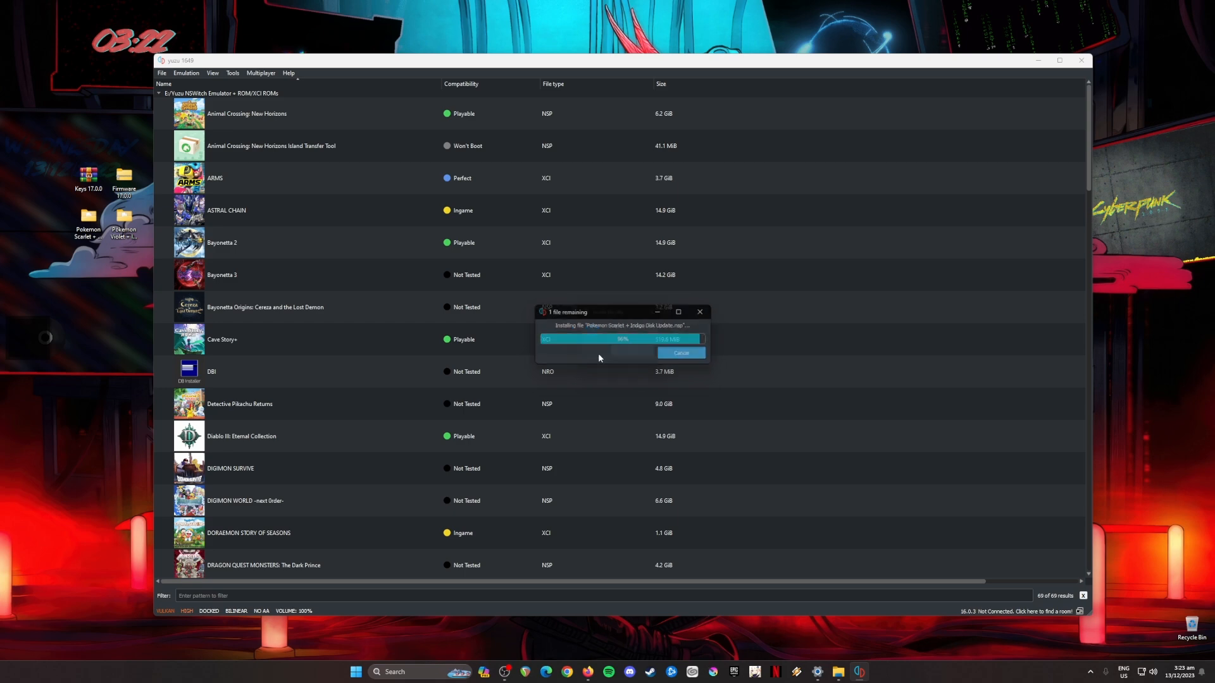
pyautogui.click(637, 355)
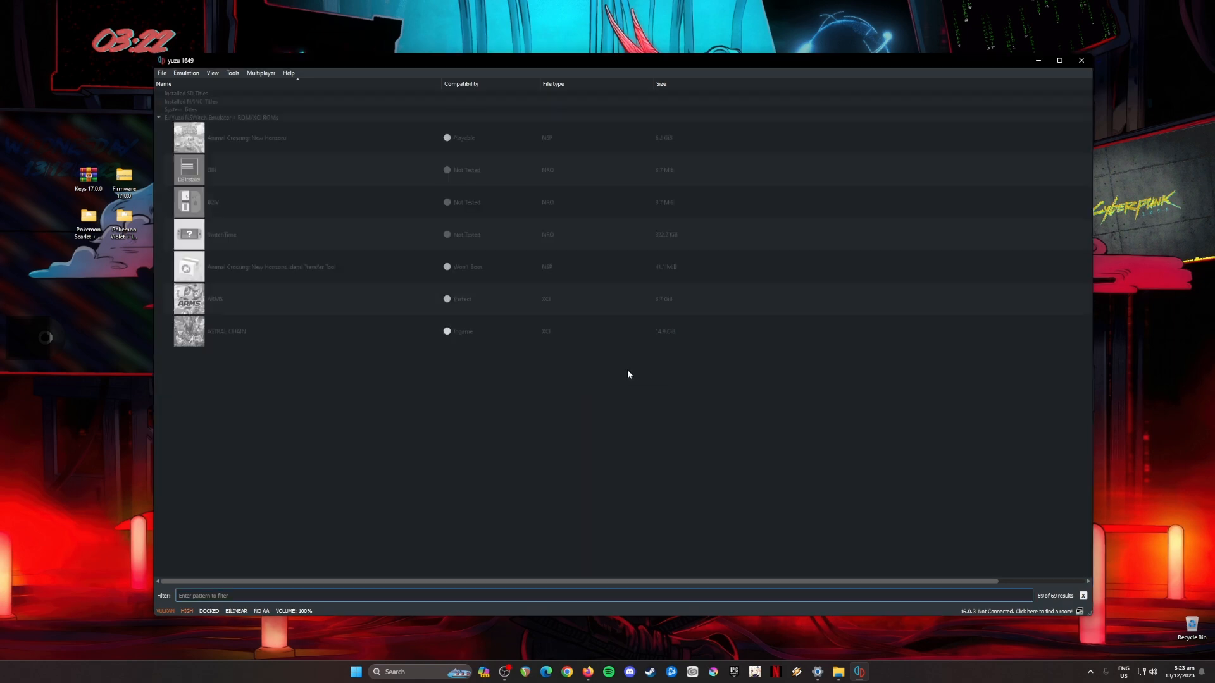
pyautogui.click(123, 235)
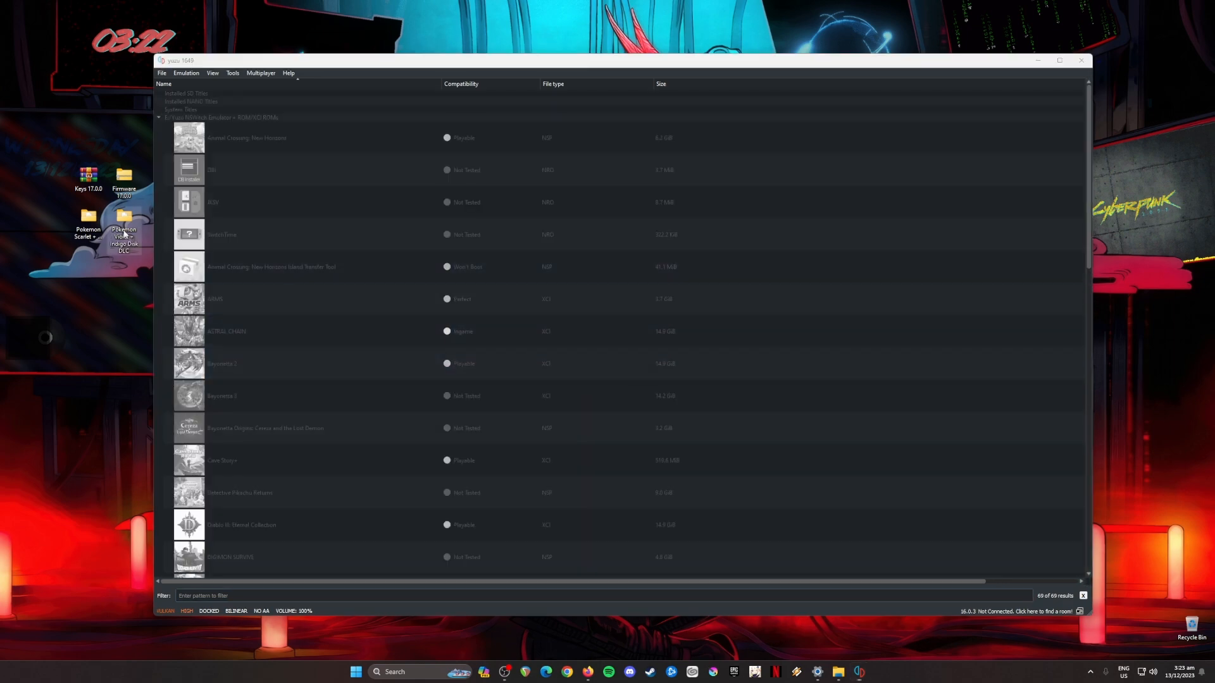
pyautogui.click(551, 358)
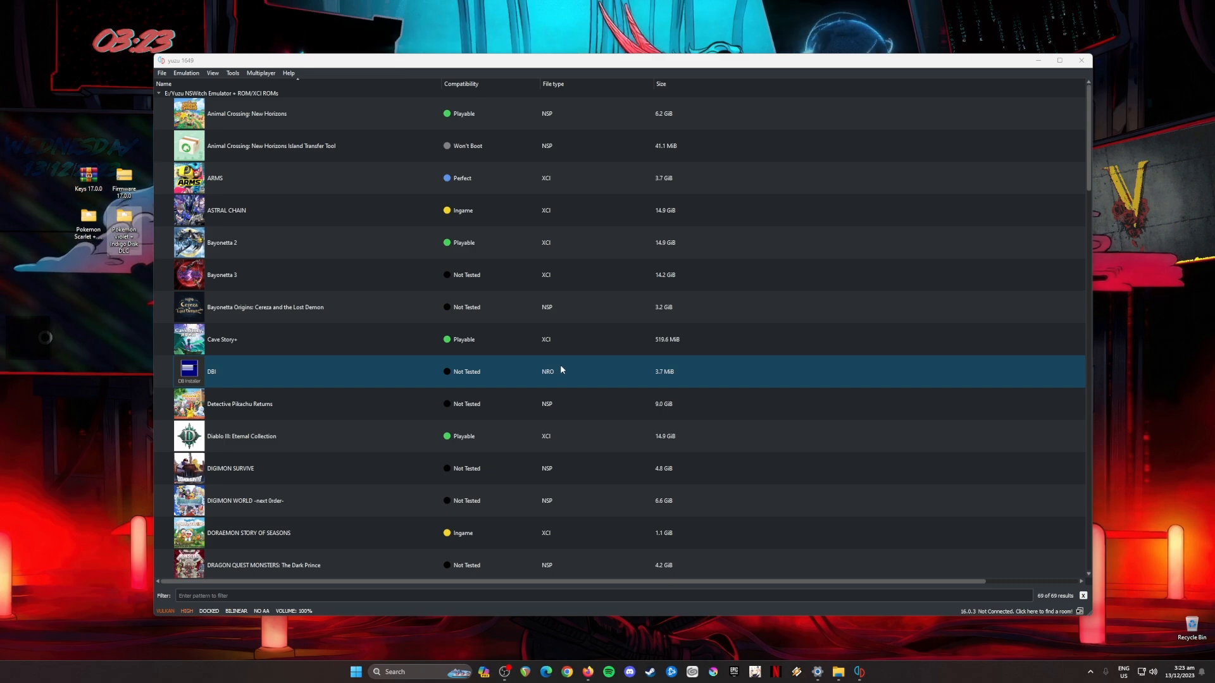
pyautogui.click(508, 348)
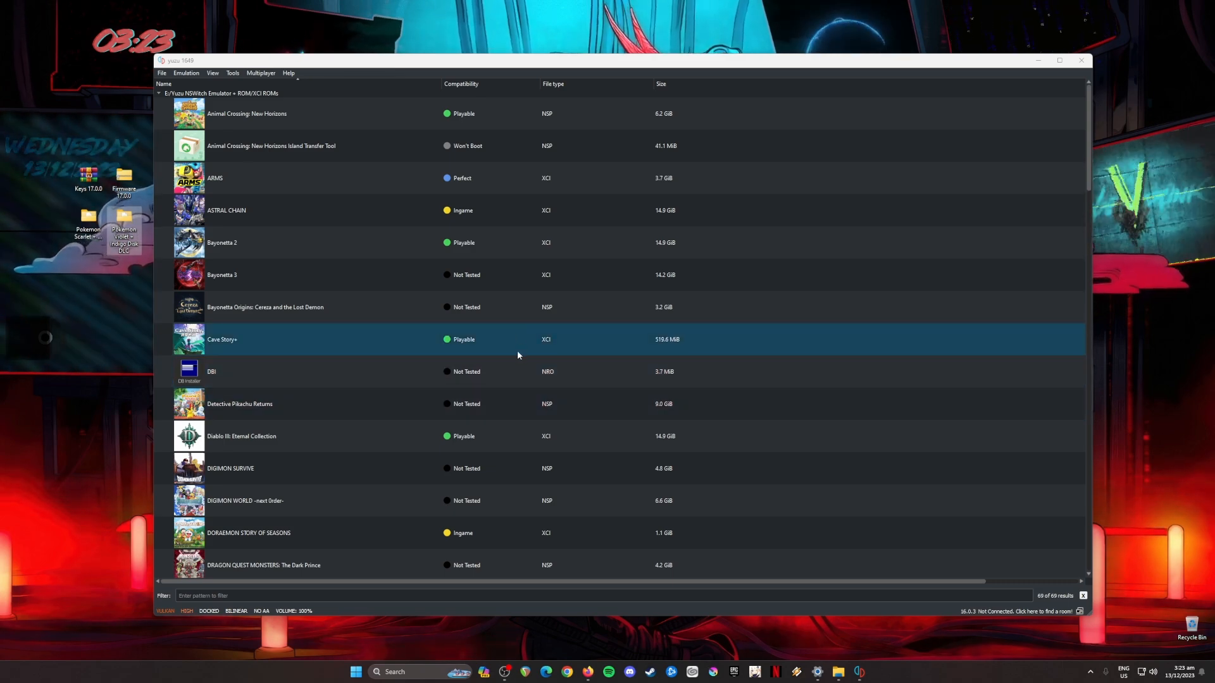
pyautogui.click(519, 320)
pyautogui.click(518, 326)
pyautogui.click(517, 317)
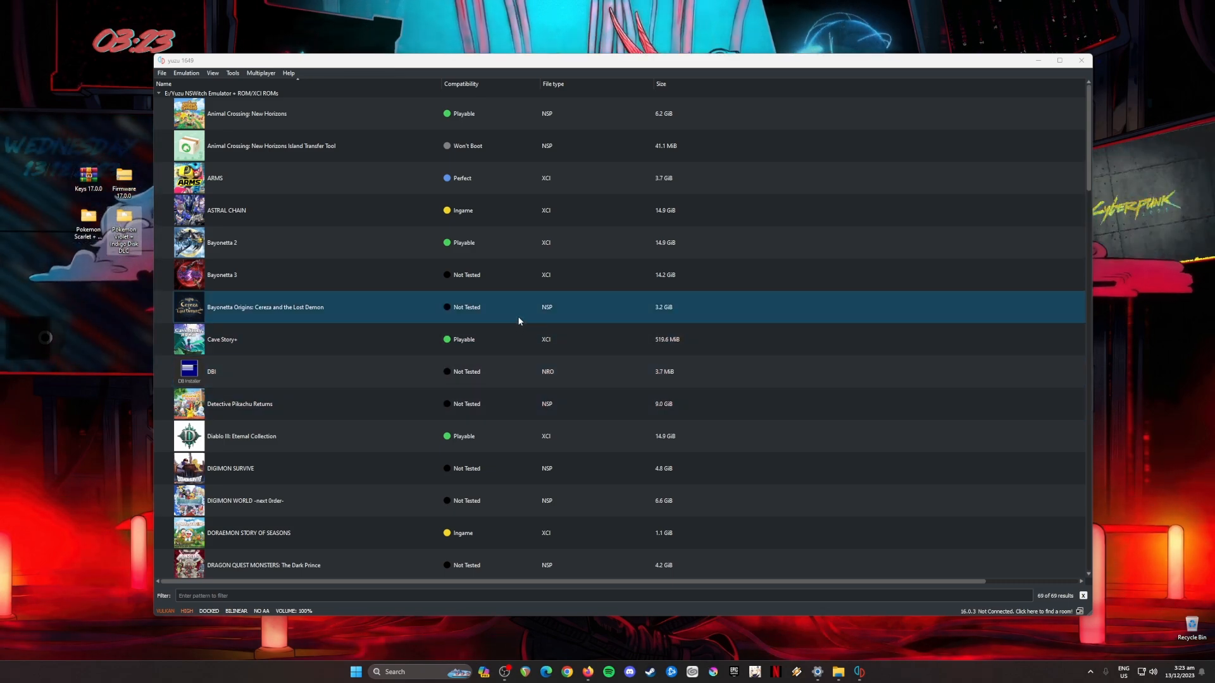
pyautogui.click(474, 383)
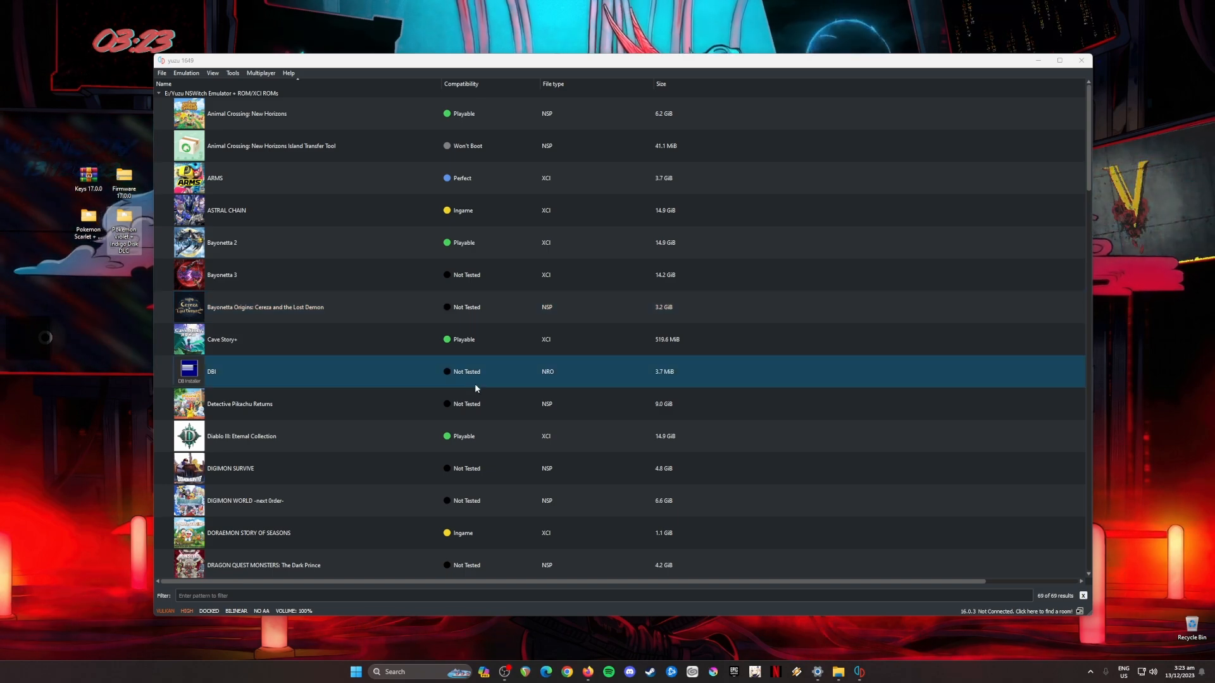
# - Open the emulator configuration and review the General, System and CPU settings
pyautogui.click(186, 72)
pyautogui.click(235, 126)
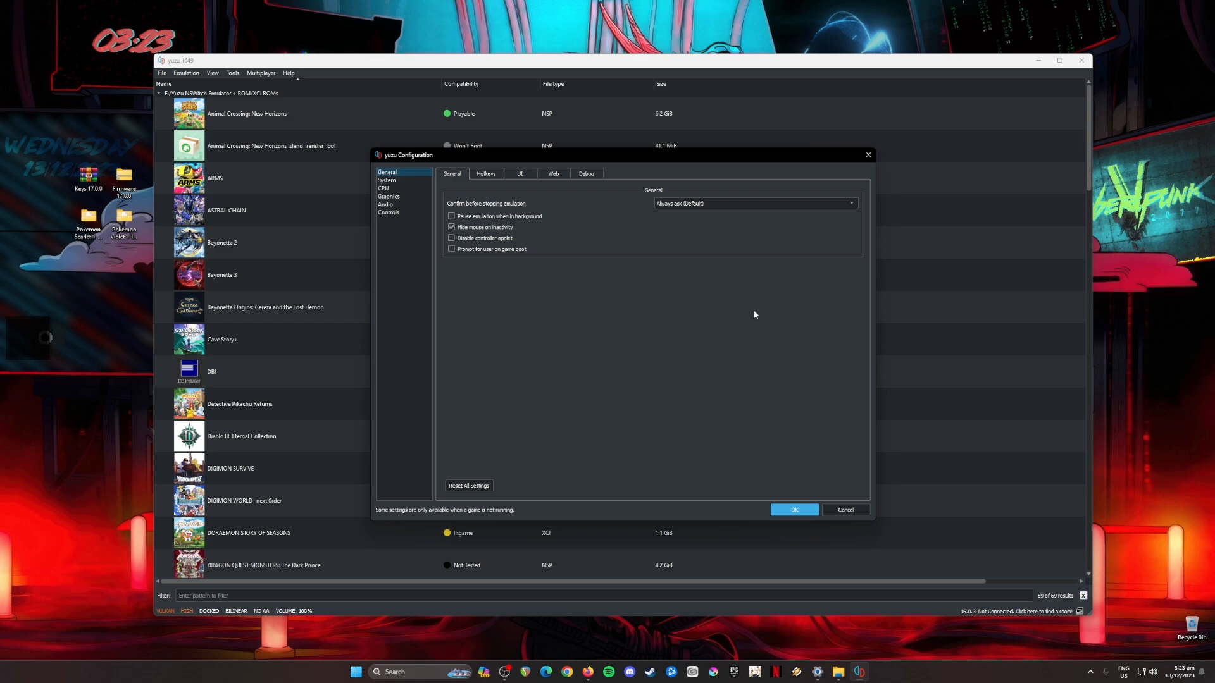
pyautogui.click(387, 181)
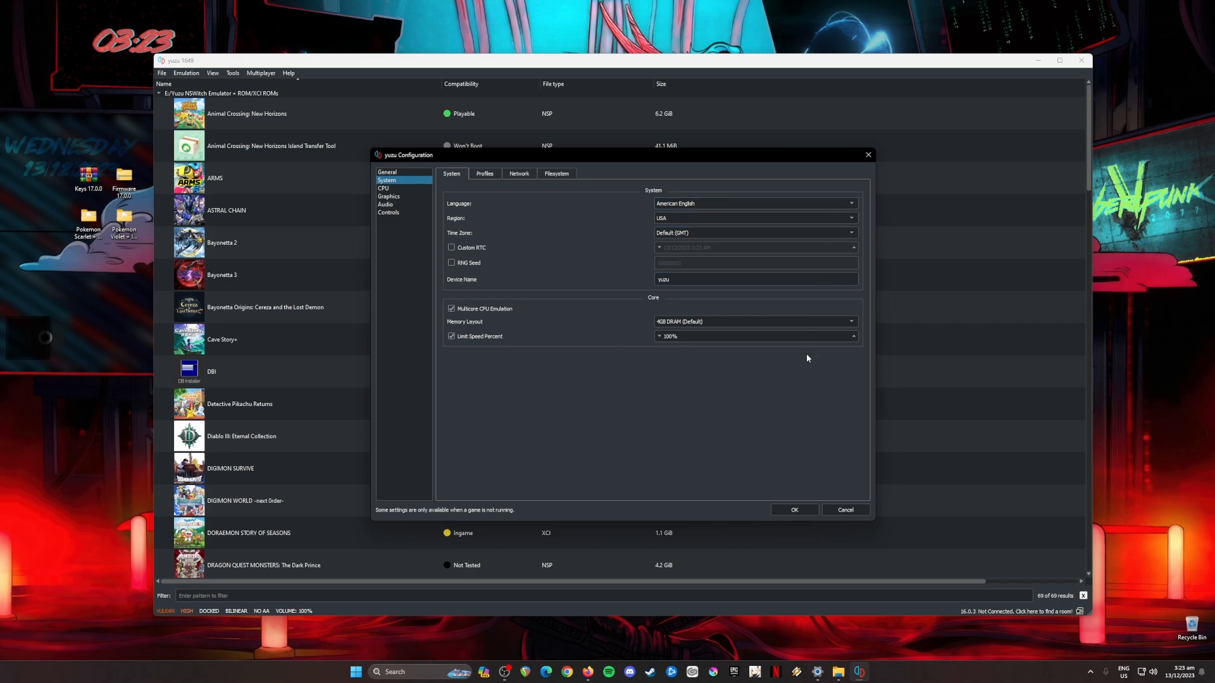
pyautogui.click(389, 190)
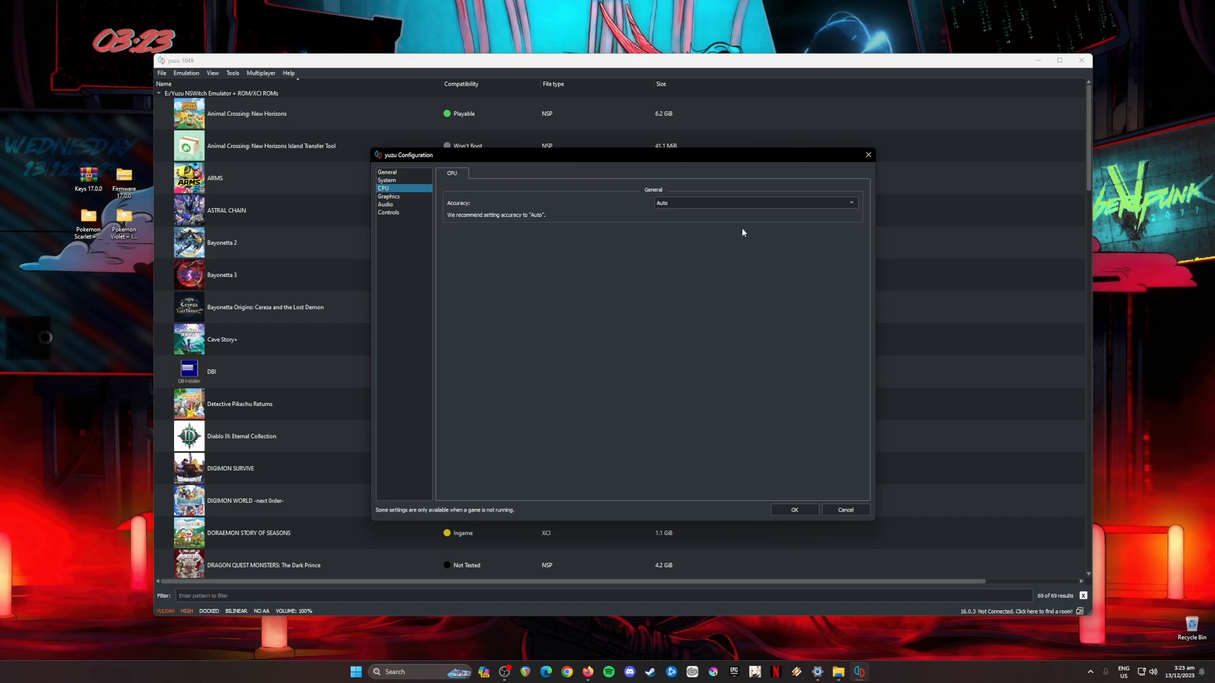
# - Examine the Graphics settings, including the available resolution options and the advanced graphics options
pyautogui.press('Down')
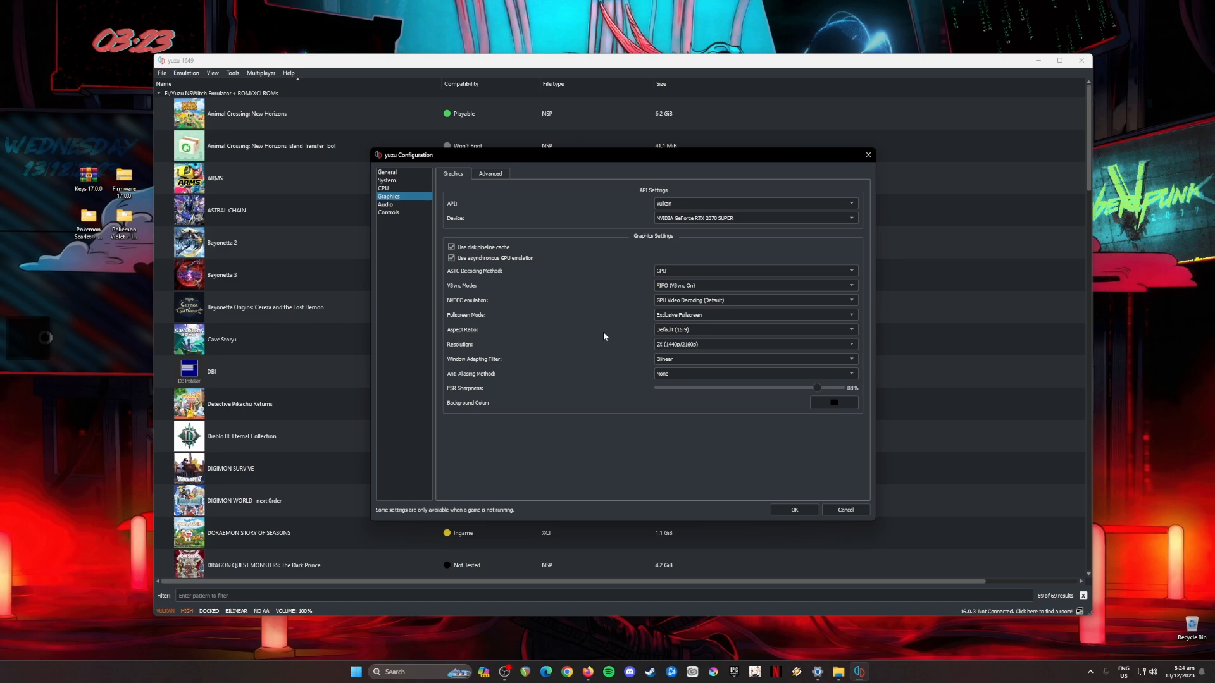
pyautogui.click(663, 345)
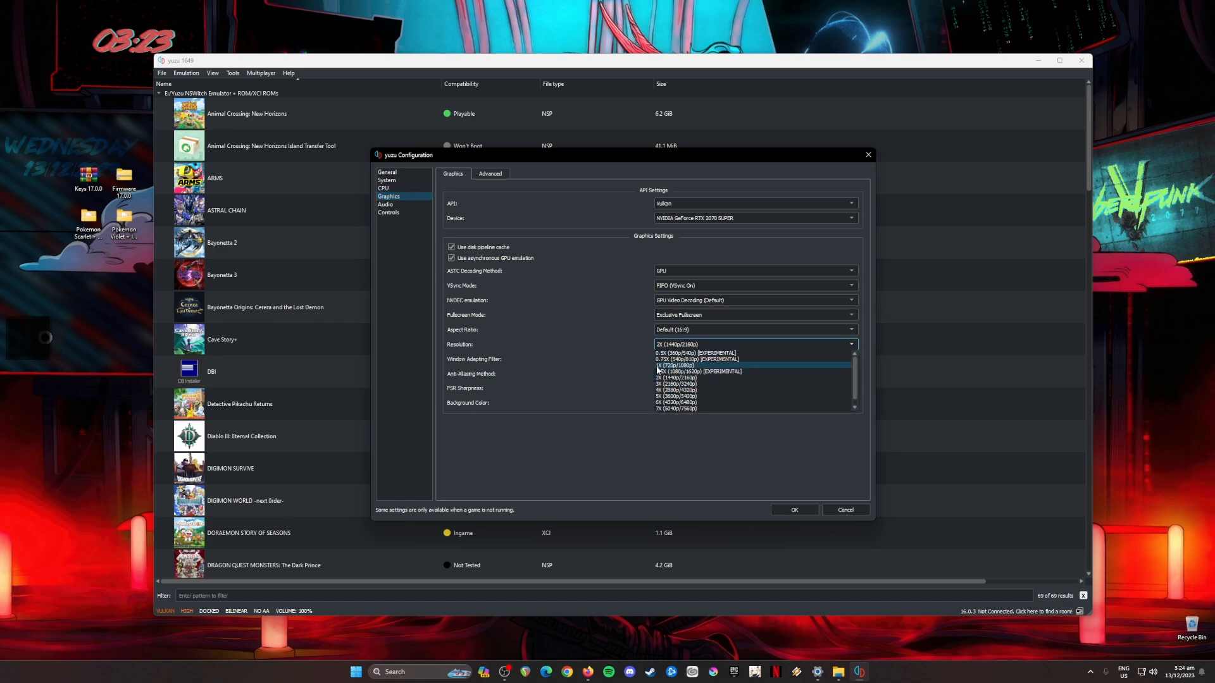
pyautogui.click(616, 359)
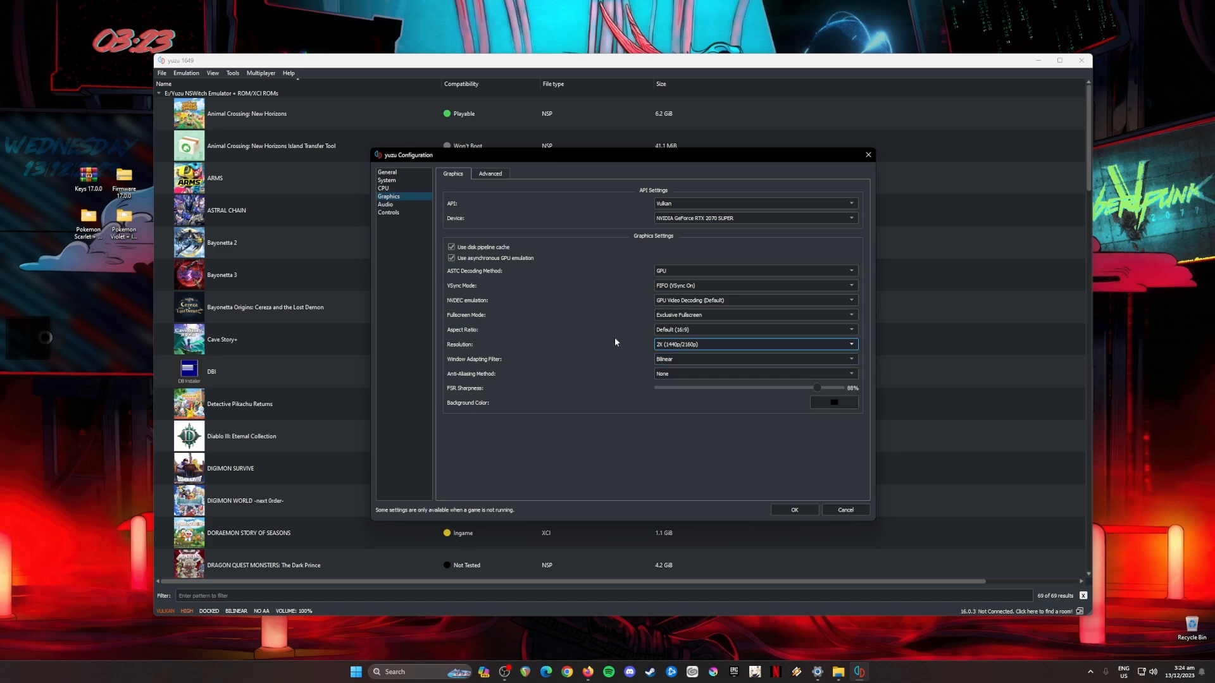
pyautogui.click(495, 175)
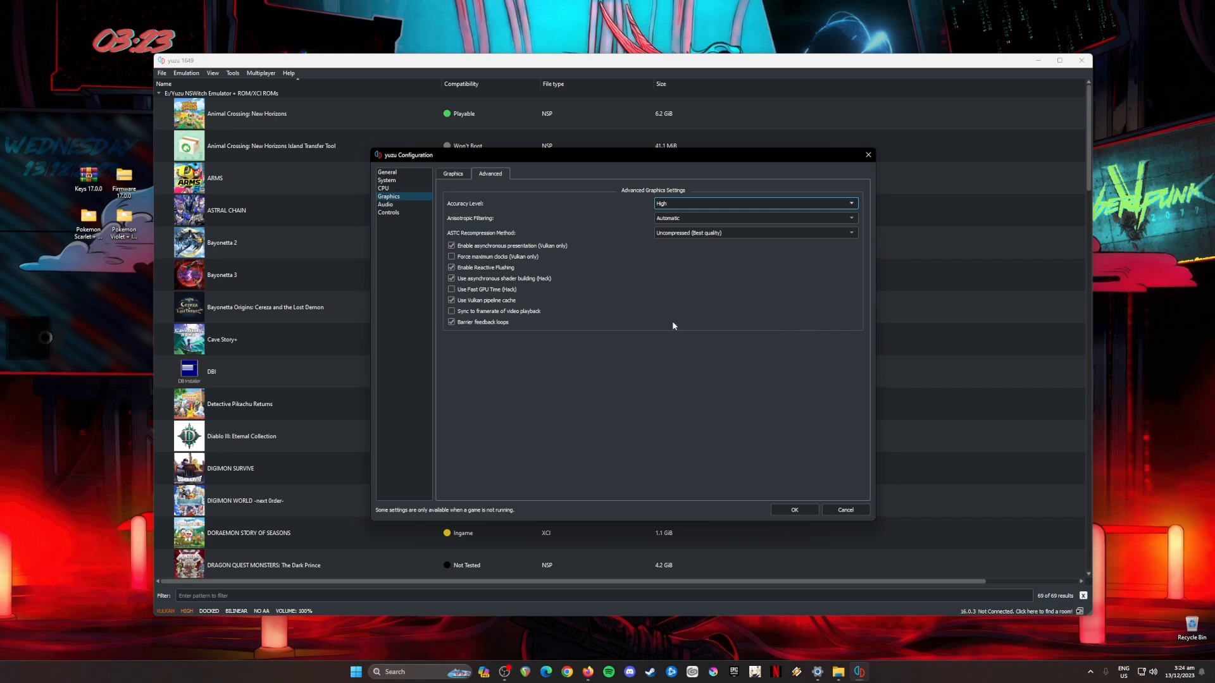
# - Review the Audio settings and the Player 1 controller mapping, and accept the configuration
pyautogui.click(385, 205)
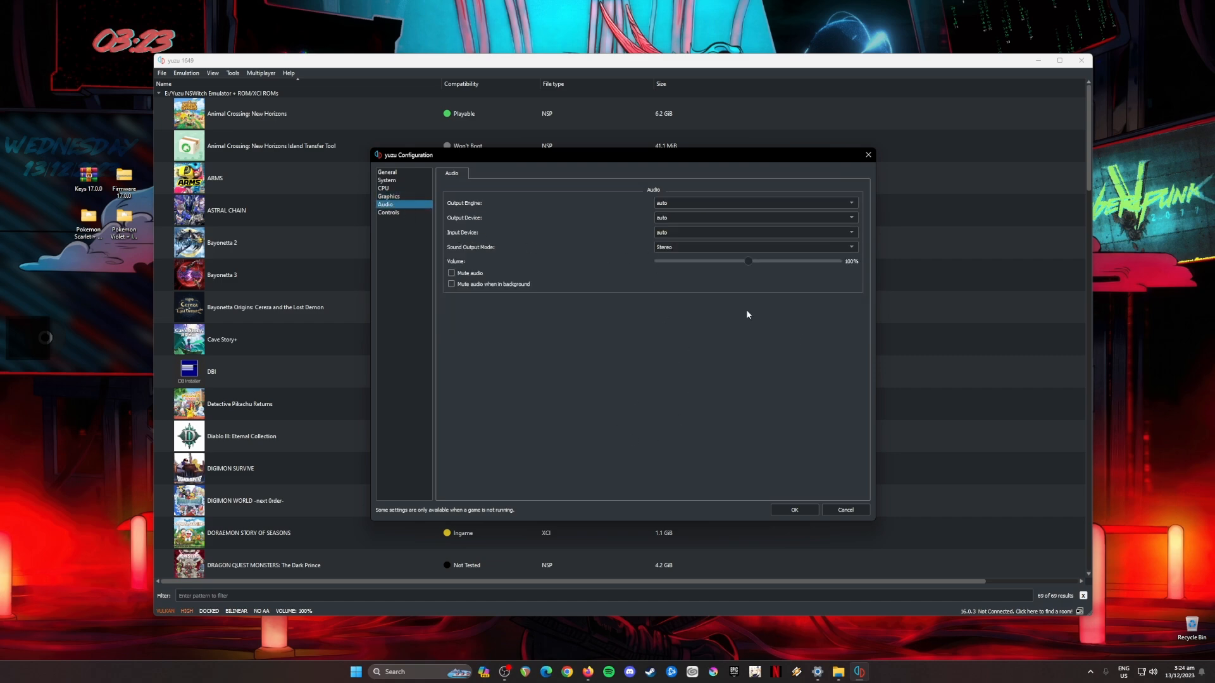
pyautogui.click(399, 214)
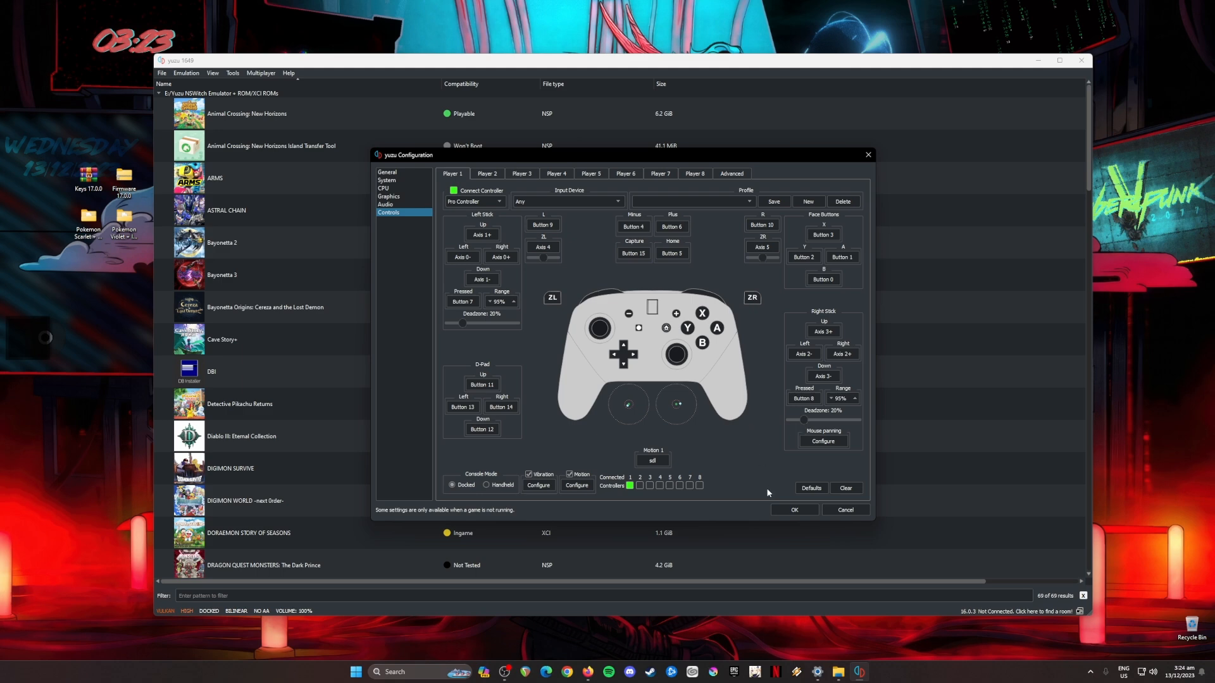
pyautogui.click(784, 509)
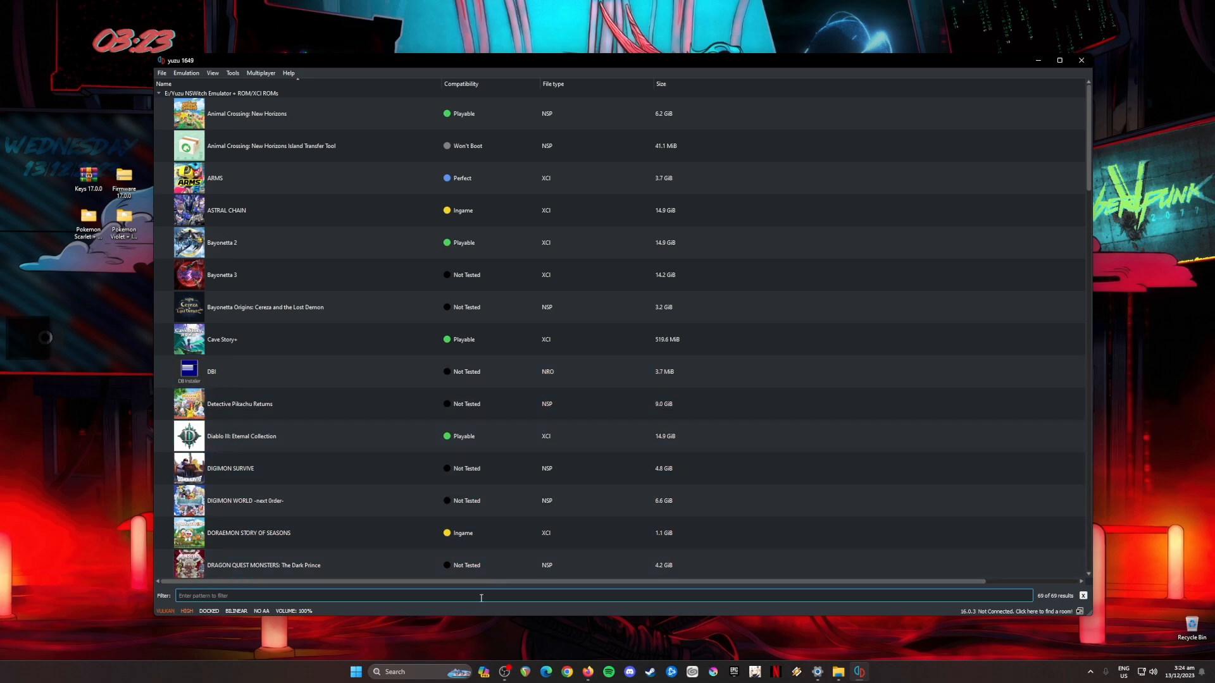
# - Filter the game list by "poke" and launch Pokémon Scarlet
pyautogui.write('poke')
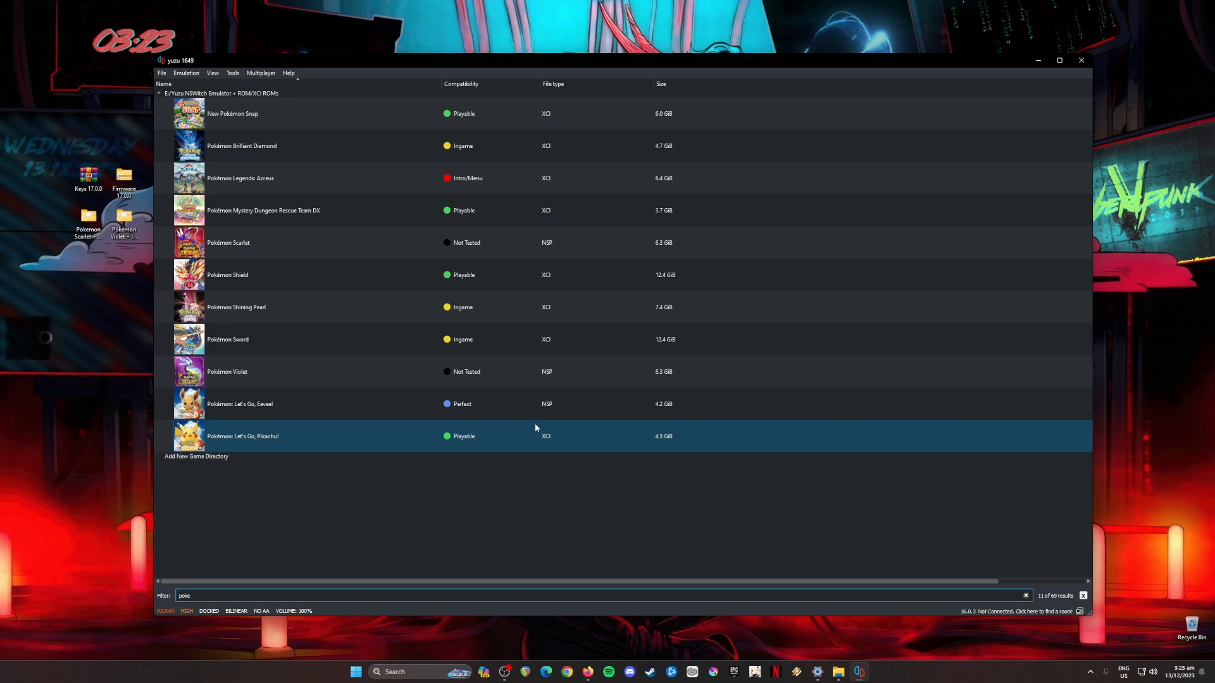
pyautogui.doubleClick(392, 263)
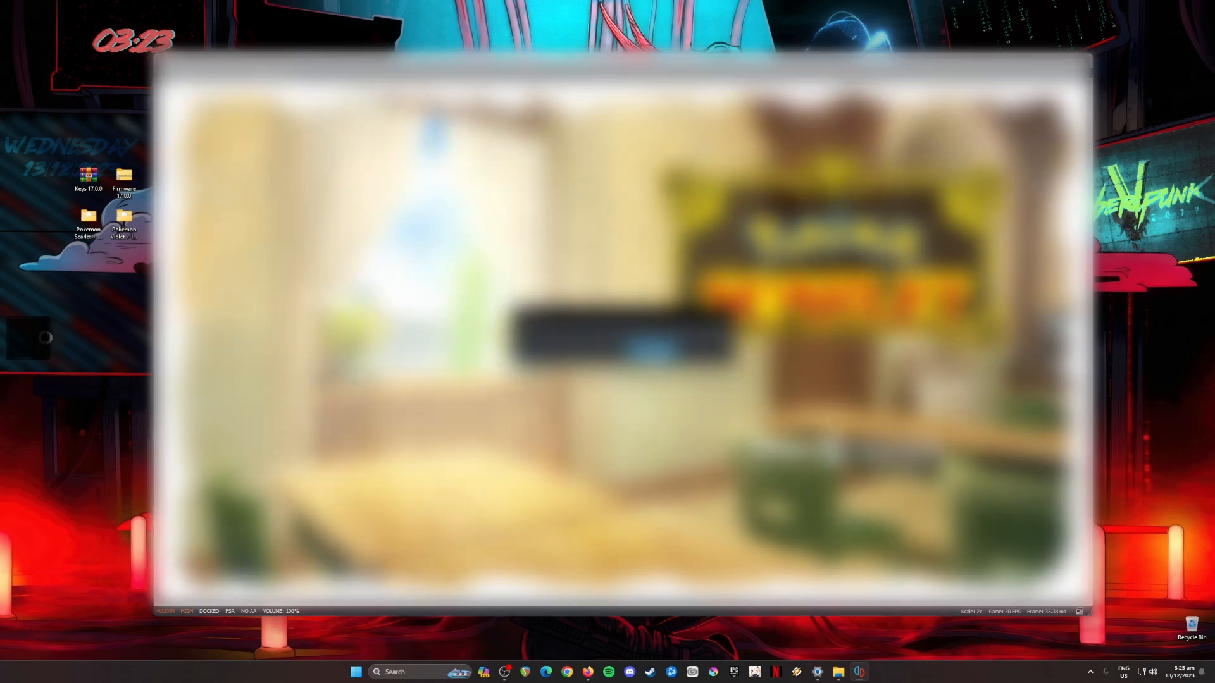
# - Confirm stopping the running game and minimize the emulator window
pyautogui.click(652, 347)
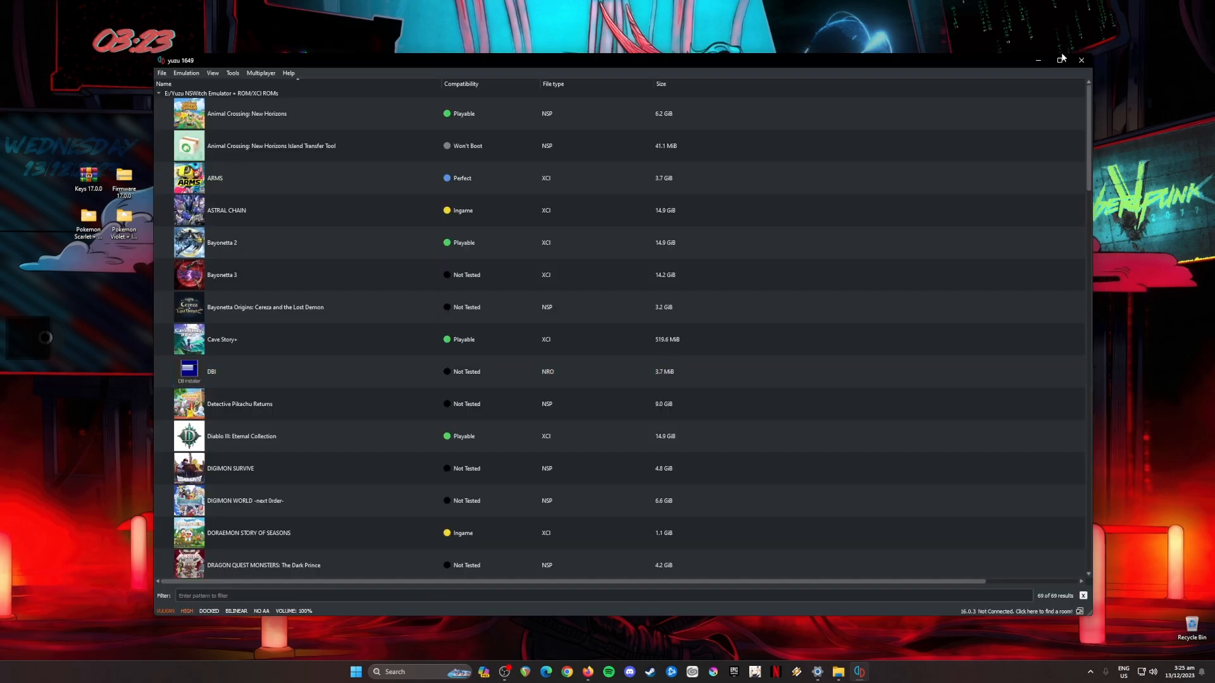
pyautogui.click(1037, 60)
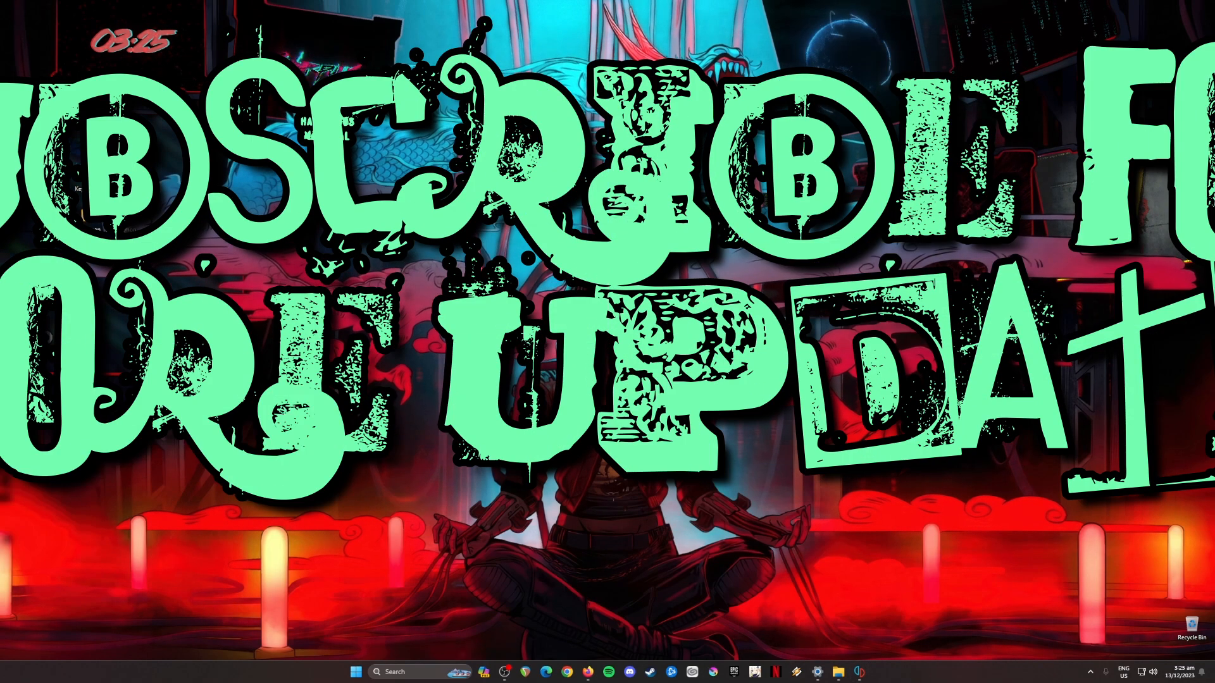